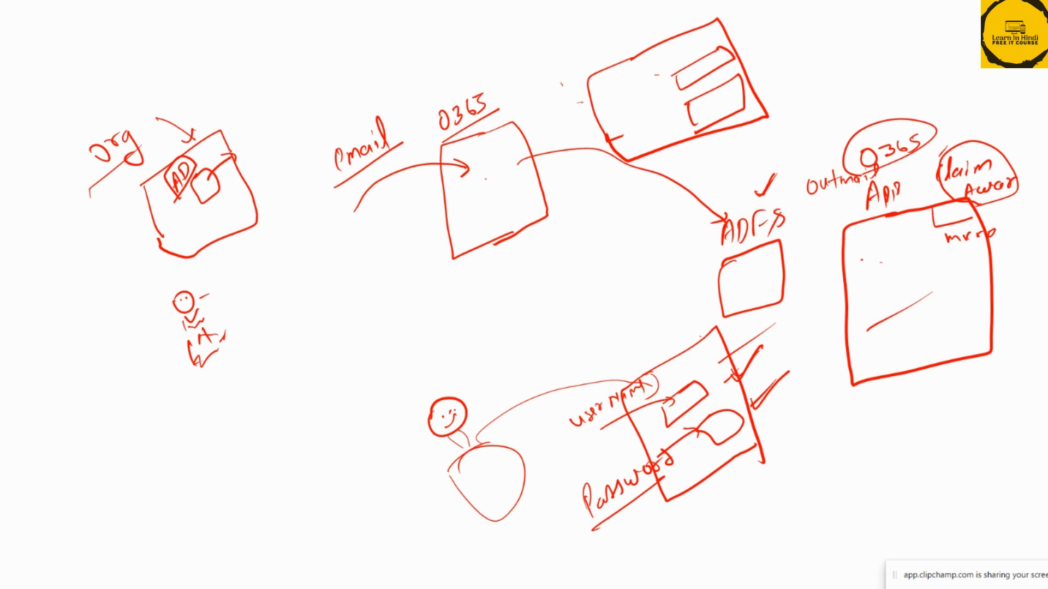
# Draw an arrow from the Org AD box to the upper sign-in page and label that page "ADFS Org" with an underline
pyautogui.moveTo(233, 153)
pyautogui.mouseDown()
pyautogui.moveTo(303, 74)
pyautogui.moveTo(647, 15)
pyautogui.moveTo(705, 66)
pyautogui.moveTo(771, 36)
pyautogui.moveTo(724, 115)
pyautogui.moveTo(734, 111)
pyautogui.mouseUp()
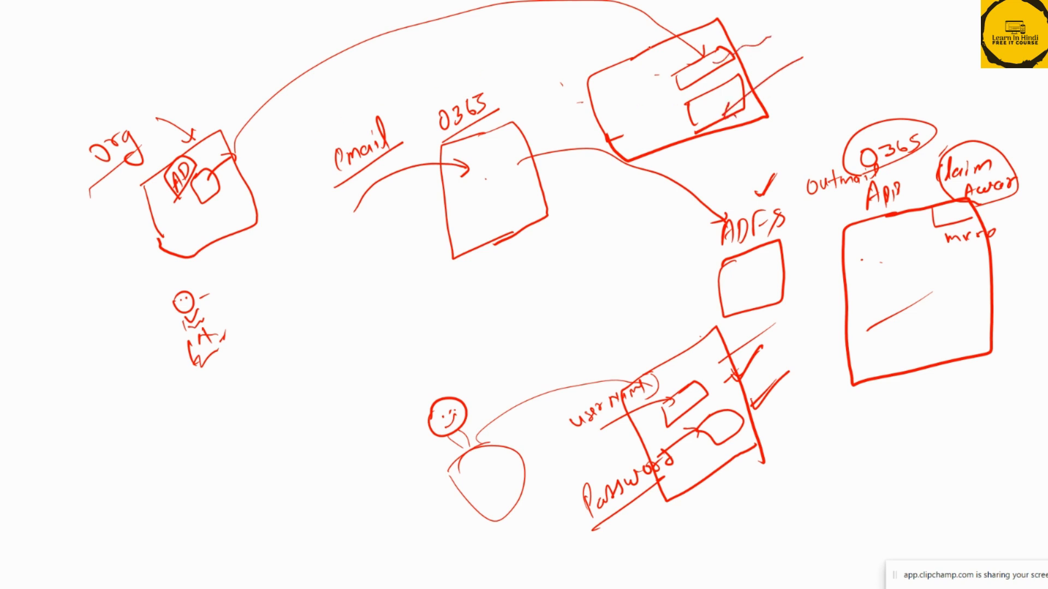
pyautogui.moveTo(598, 61)
pyautogui.mouseDown()
pyautogui.moveTo(603, 39)
pyautogui.moveTo(611, 55)
pyautogui.moveTo(631, 28)
pyautogui.moveTo(643, 40)
pyautogui.moveTo(690, 7)
pyautogui.moveTo(700, 36)
pyautogui.mouseUp()
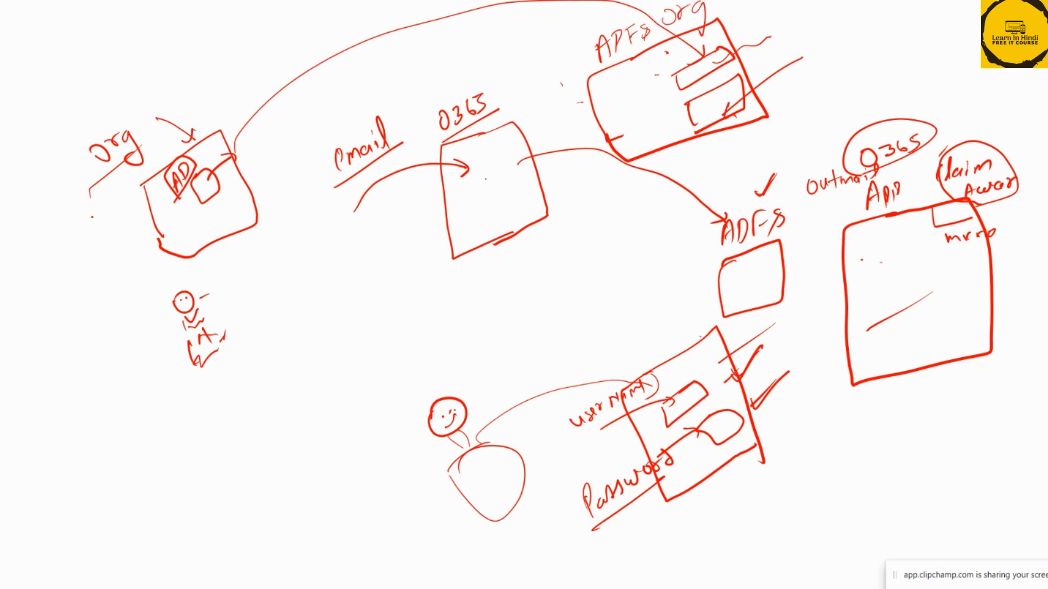
pyautogui.moveTo(92, 193); pyautogui.dragTo(142, 140)
pyautogui.moveTo(594, 72); pyautogui.dragTo(711, 13)
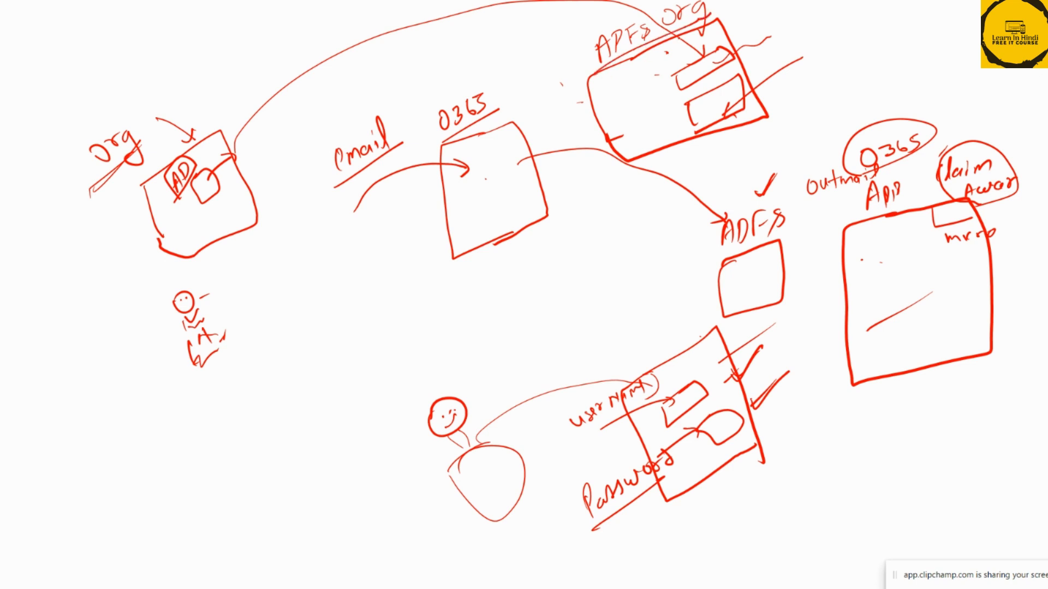
pyautogui.moveTo(708, 58); pyautogui.dragTo(714, 63)
pyautogui.click(725, 104)
# Sketch a box beside the Org AD box and draw an arrow from the AD box into it
pyautogui.moveTo(51, 253)
pyautogui.mouseDown()
pyautogui.moveTo(97, 289)
pyautogui.moveTo(107, 228)
pyautogui.mouseUp()
pyautogui.moveTo(136, 192); pyautogui.dragTo(52, 255)
pyautogui.moveTo(198, 176)
pyautogui.mouseDown()
pyautogui.moveTo(206, 180)
pyautogui.moveTo(90, 257)
pyautogui.mouseUp()
pyautogui.moveTo(109, 228)
pyautogui.mouseDown()
pyautogui.moveTo(101, 238)
pyautogui.moveTo(123, 252)
pyautogui.mouseUp()
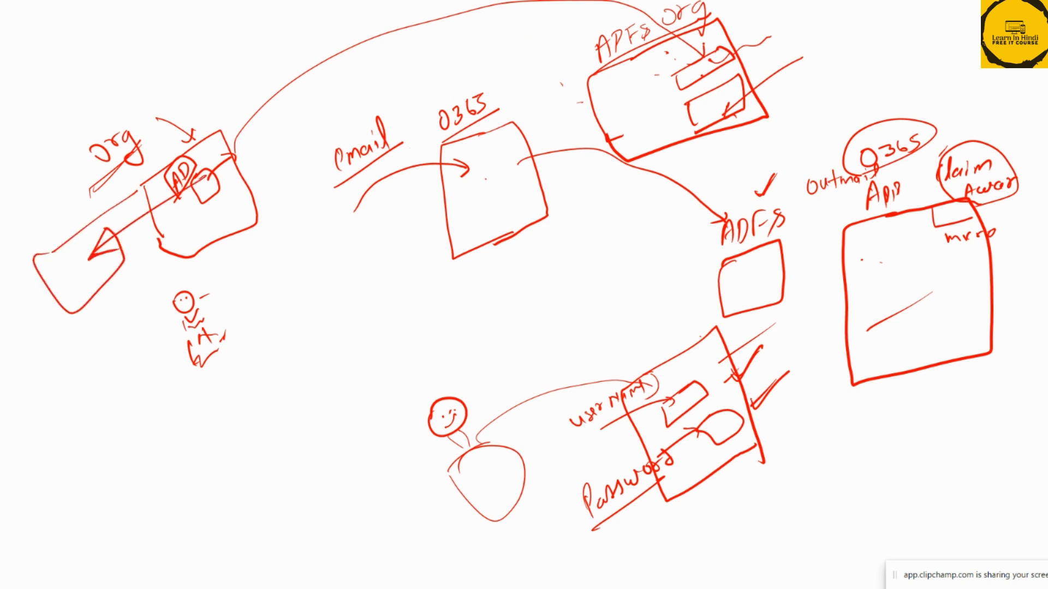
# Mark the sign-in page's fields and draw the token flow from that page to ADFS and back to O365
pyautogui.moveTo(703, 66); pyautogui.dragTo(771, 22)
pyautogui.moveTo(728, 107); pyautogui.dragTo(767, 71)
pyautogui.click(591, 56)
pyautogui.click(591, 63)
pyautogui.moveTo(652, 77)
pyautogui.mouseDown()
pyautogui.moveTo(738, 191)
pyautogui.moveTo(740, 219)
pyautogui.moveTo(731, 212)
pyautogui.moveTo(748, 204)
pyautogui.mouseUp()
pyautogui.moveTo(759, 266)
pyautogui.mouseDown()
pyautogui.moveTo(694, 292)
pyautogui.moveTo(511, 261)
pyautogui.moveTo(476, 218)
pyautogui.moveTo(463, 223)
pyautogui.moveTo(539, 208)
pyautogui.moveTo(512, 203)
pyautogui.mouseUp()
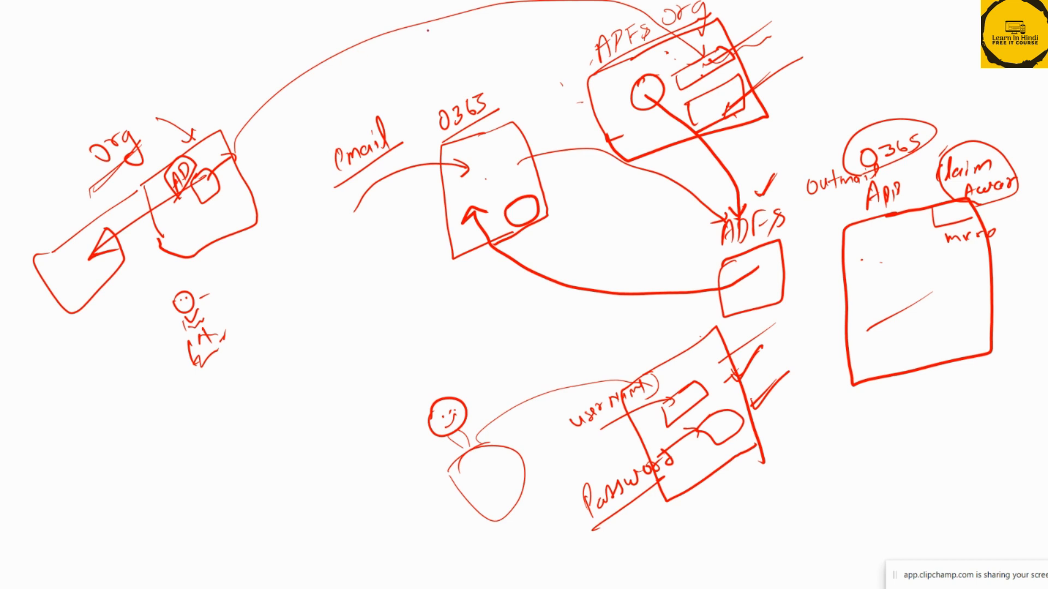
# Outline the ADFS Org sign-in page with a larger frame and end the slide show, keeping the ink annotations
pyautogui.moveTo(557, 45)
pyautogui.mouseDown()
pyautogui.moveTo(568, 83)
pyautogui.moveTo(676, 1)
pyautogui.moveTo(773, 56)
pyautogui.moveTo(676, 160)
pyautogui.moveTo(566, 72)
pyautogui.mouseUp()
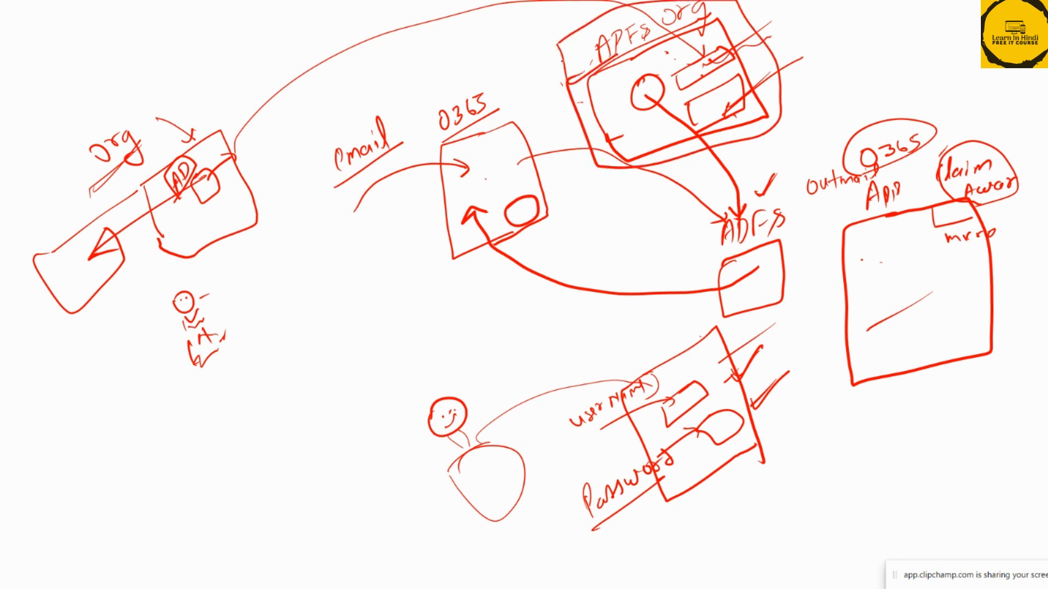
pyautogui.press('Escape')
pyautogui.click(500, 326)
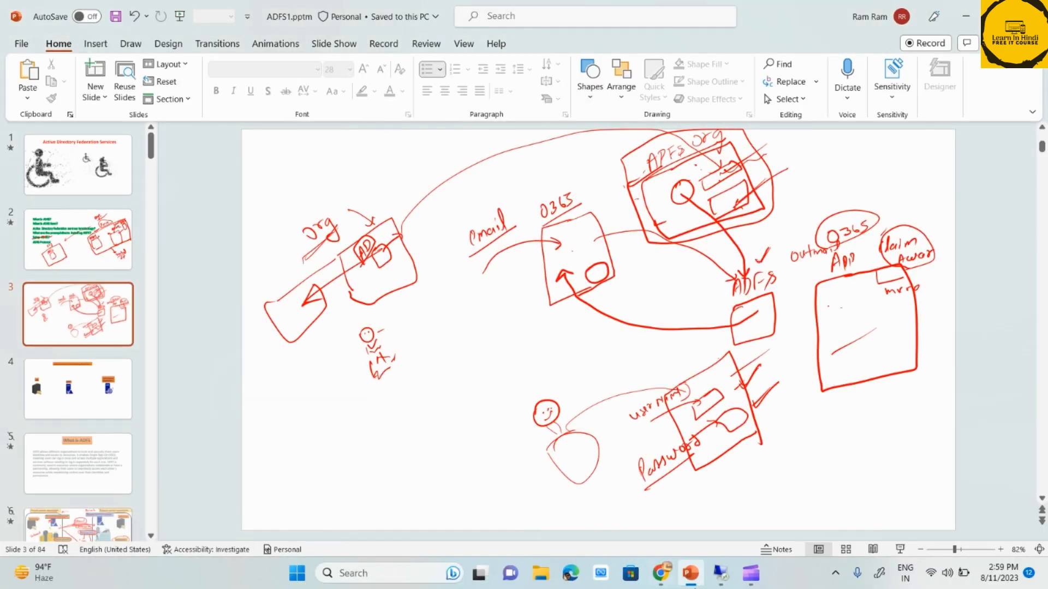
# Switch to the remote server's PowerShell and run Set-AdfsProperties -EnableIdPInitiatedSignonPage $true
pyautogui.click(720, 573)
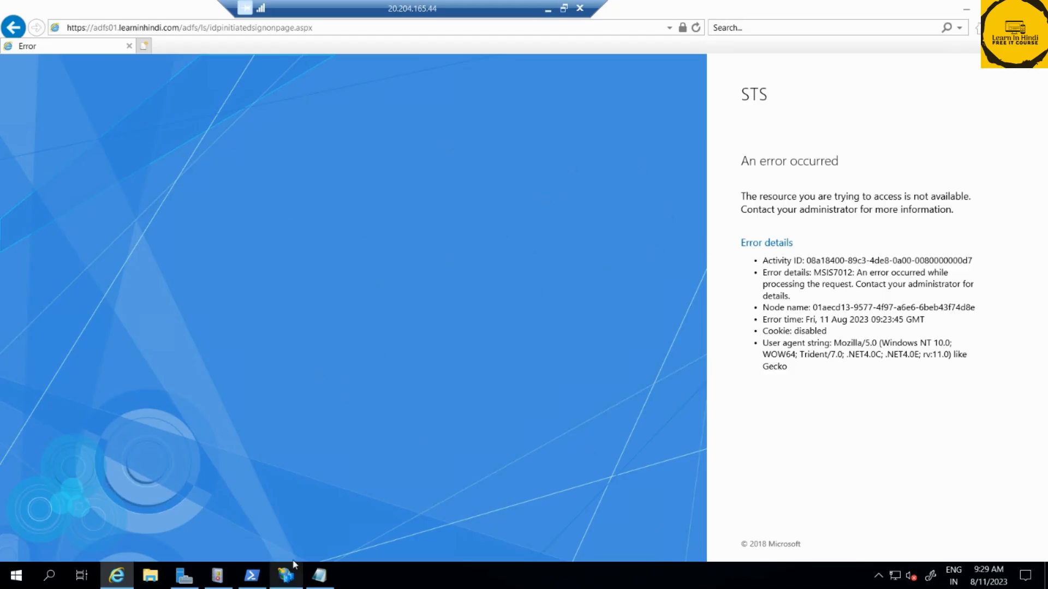
pyautogui.click(251, 570)
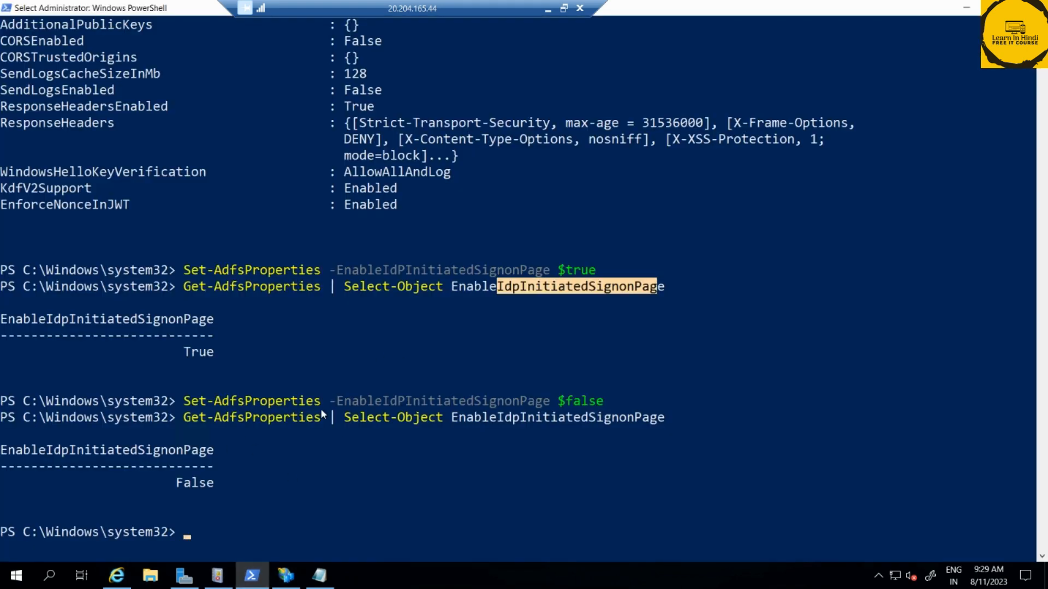
pyautogui.press('Up')
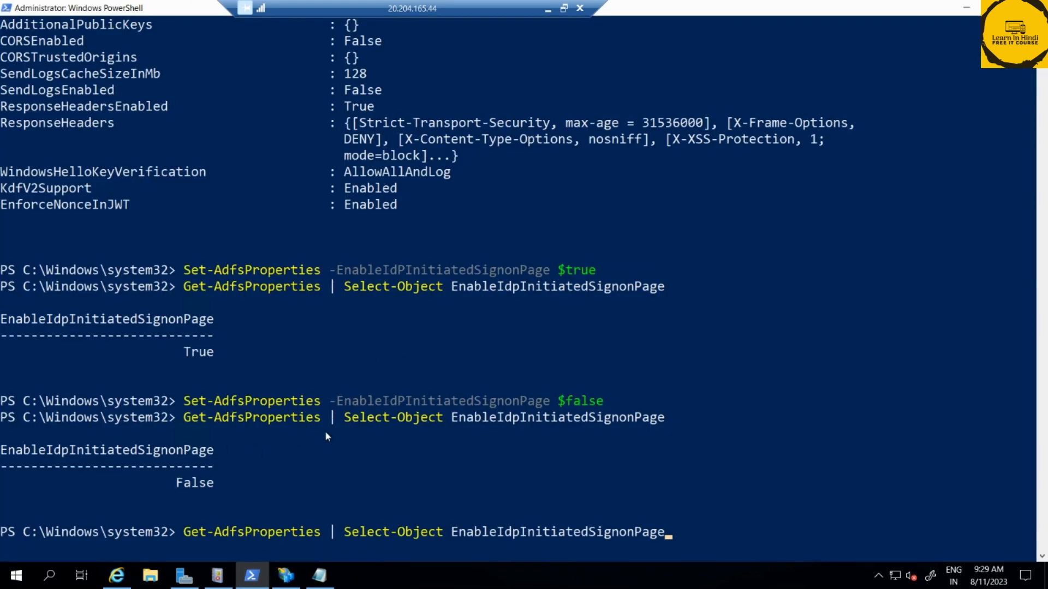
pyautogui.press('Up')
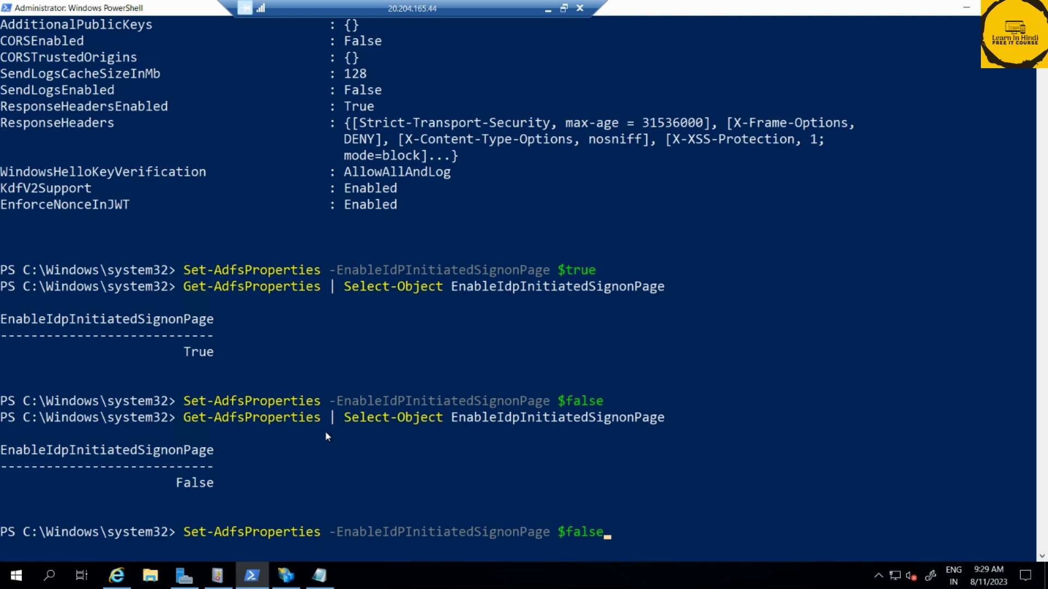
pyautogui.press('BackSpace')
pyautogui.press('BackSpace')
pyautogui.press('BackSpace')
pyautogui.press('BackSpace')
pyautogui.press('BackSpace')
pyautogui.write('true')
pyautogui.press('Return')
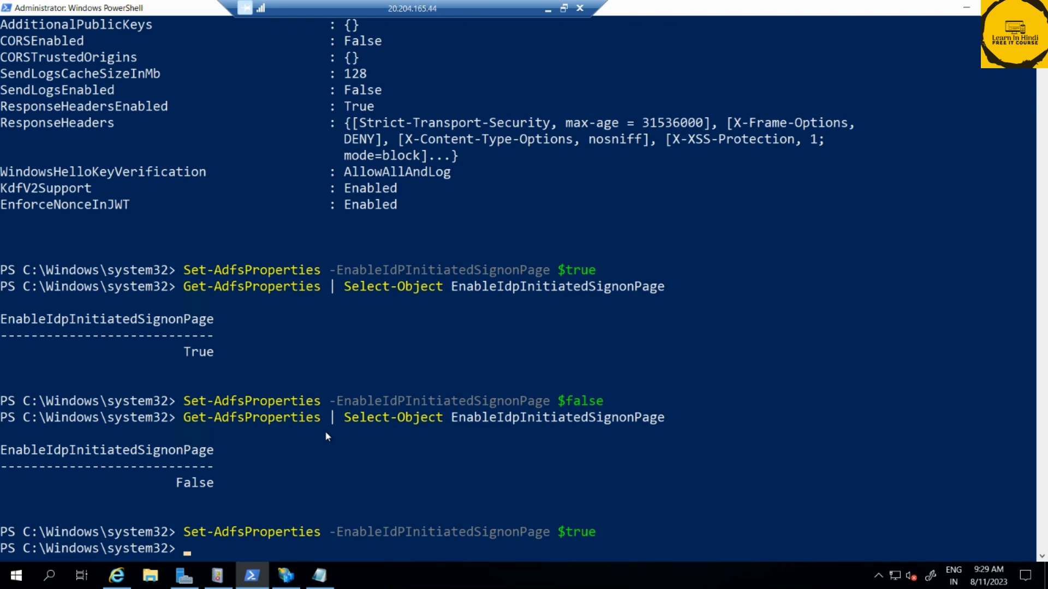
# Run Get-AdfsProperties | Select-Object EnableIdpInitiatedSignonPage and highlight the returned value
pyautogui.press('Up')
pyautogui.press('Up')
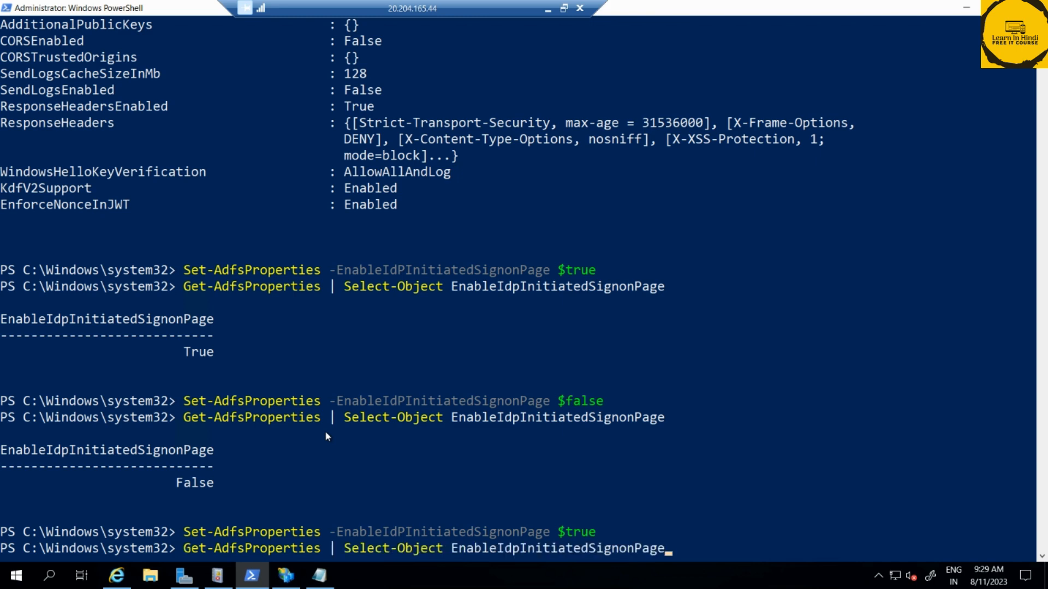
pyautogui.press('Return')
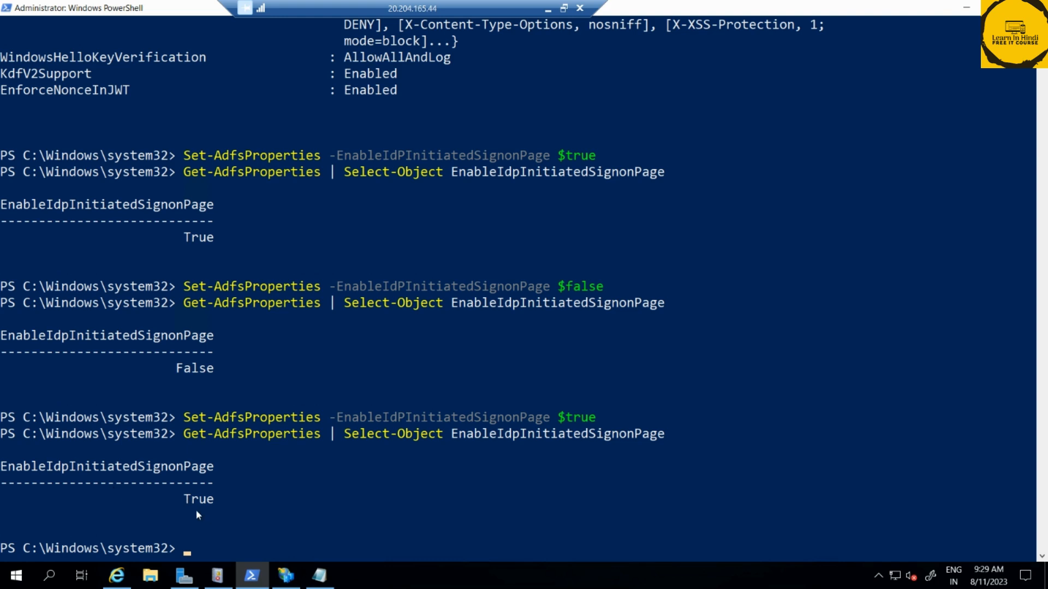
pyautogui.moveTo(184, 499); pyautogui.dragTo(229, 501)
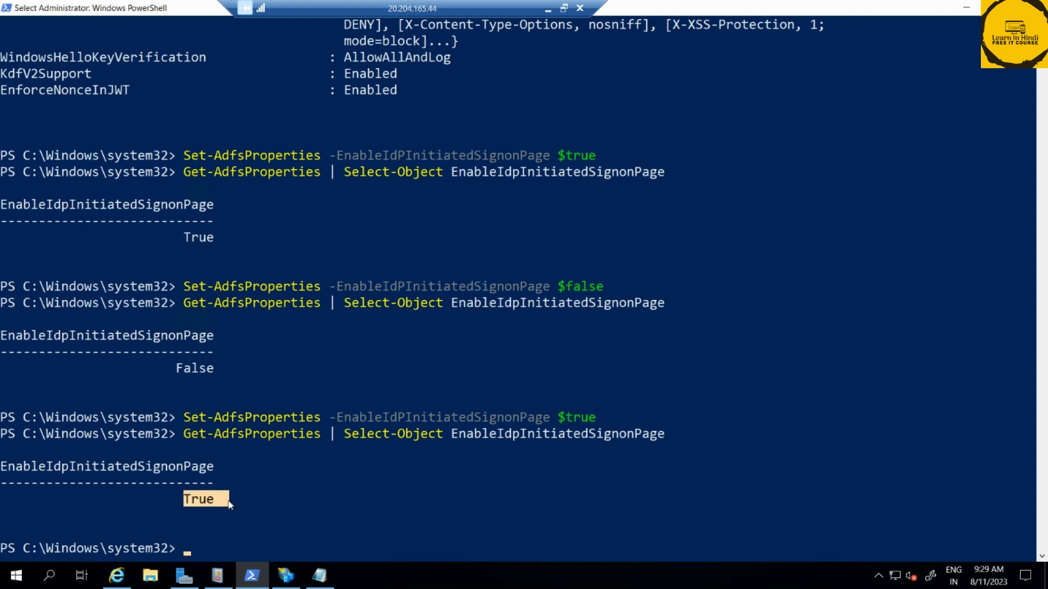
# Reload the ADFS idpinitiatedsignonpage.aspx page in the remote server's Internet Explorer and open its sign-in form
pyautogui.click(548, 8)
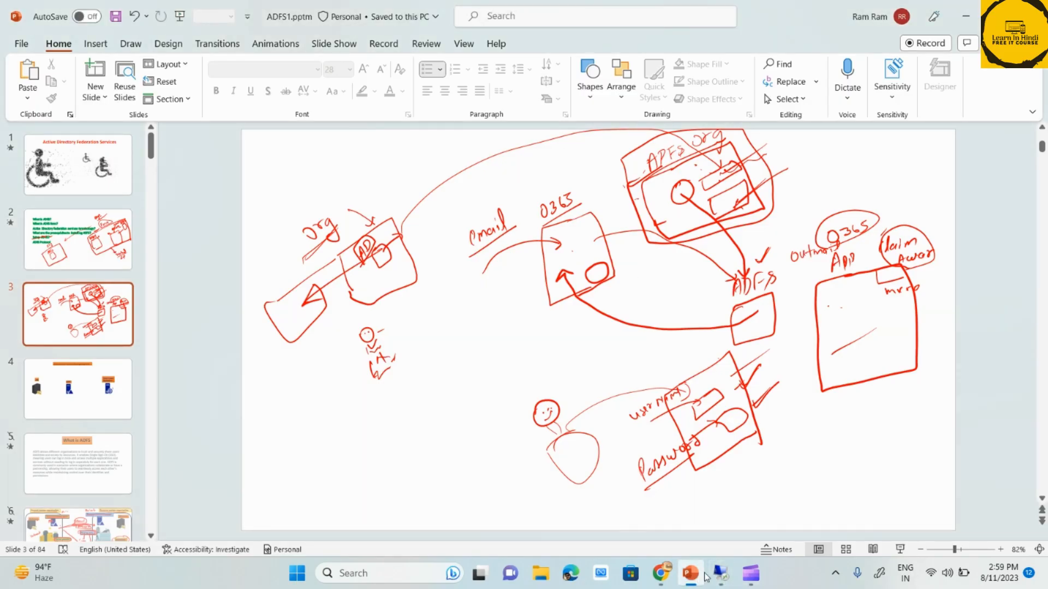
pyautogui.click(720, 573)
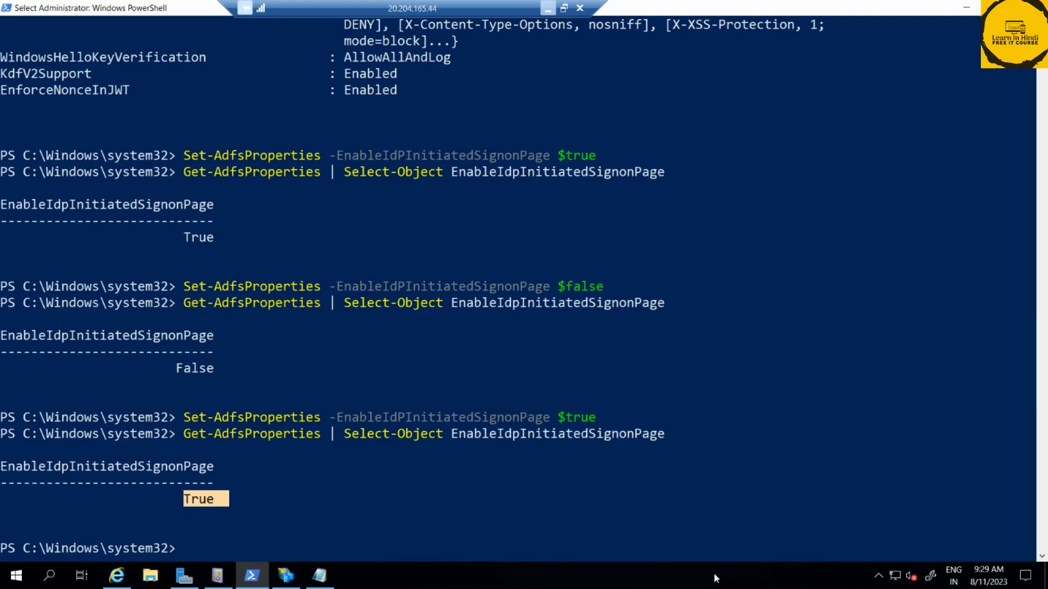
pyautogui.click(118, 581)
pyautogui.press('F5')
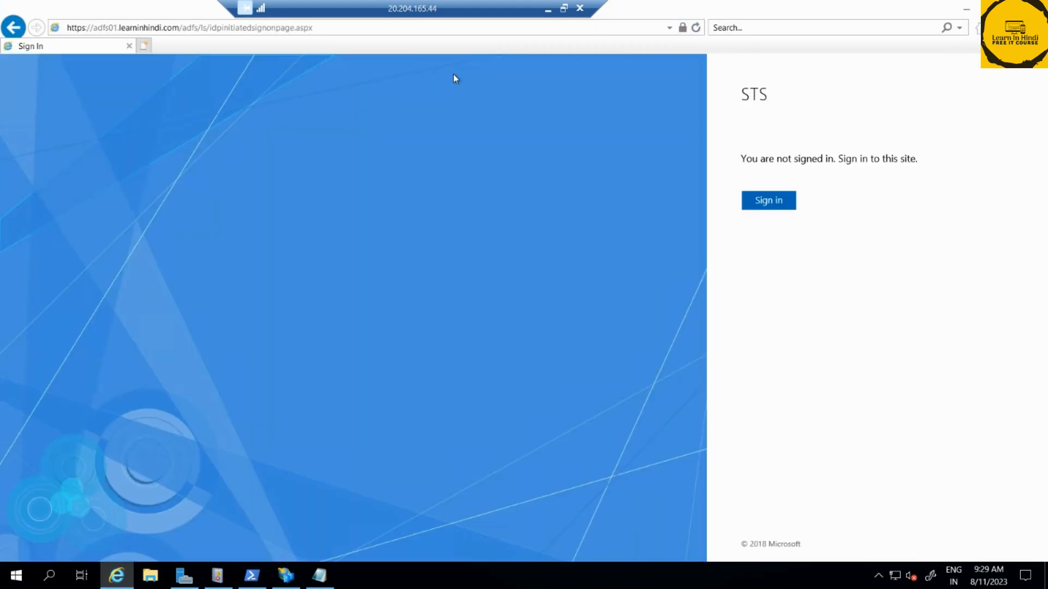
pyautogui.tripleClick(752, 158)
pyautogui.click(772, 206)
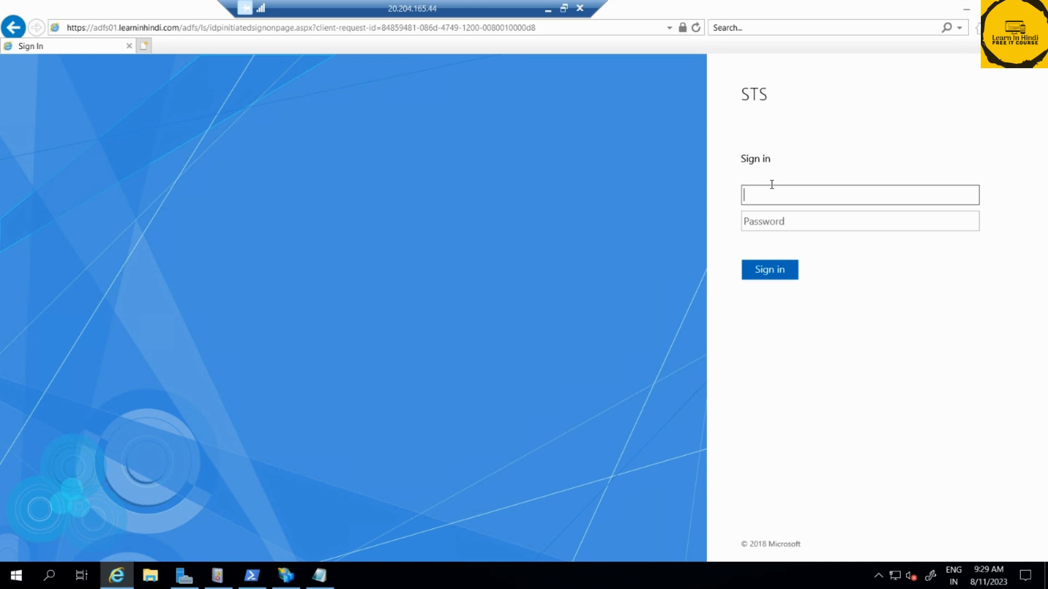
# Return to the ADFS1.pptm presentation in PowerPoint and insert a new slide after slide 3
pyautogui.click(546, 8)
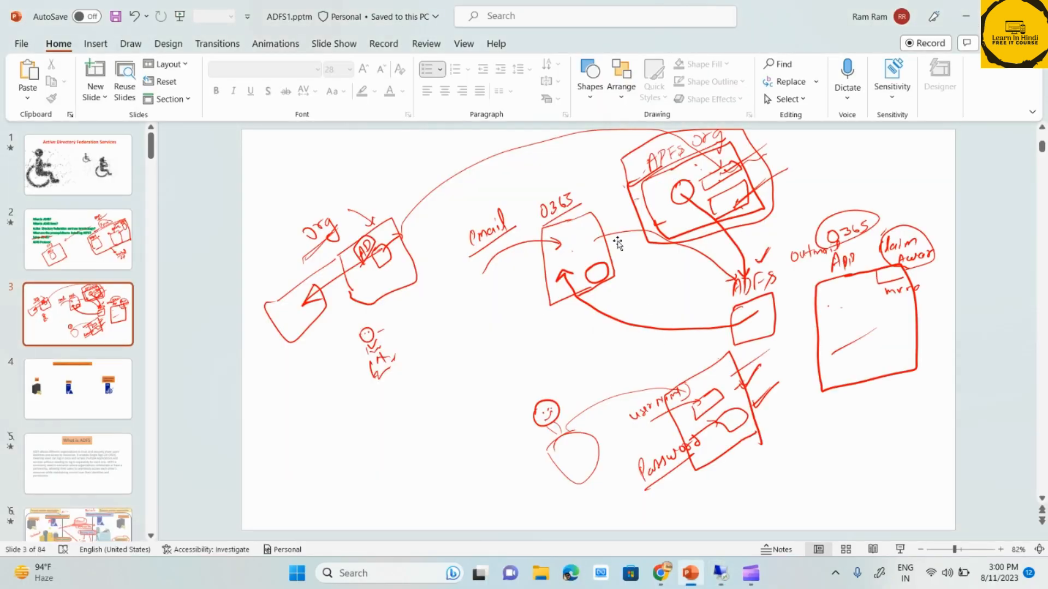
pyautogui.rightClick(77, 319)
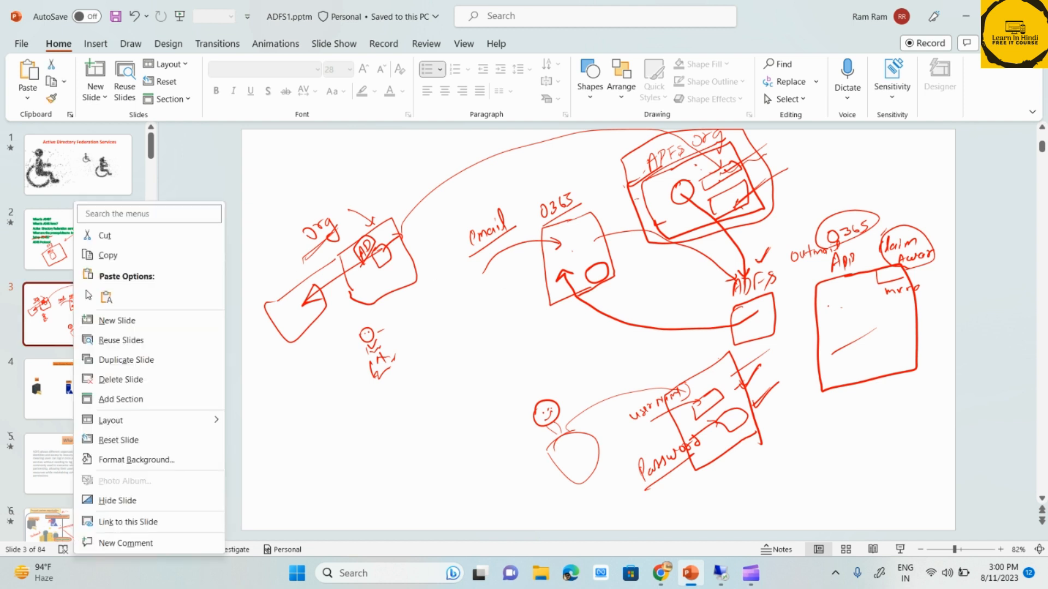
pyautogui.click(109, 318)
# Delete the title and content placeholders from the new slide 4
pyautogui.click(545, 154)
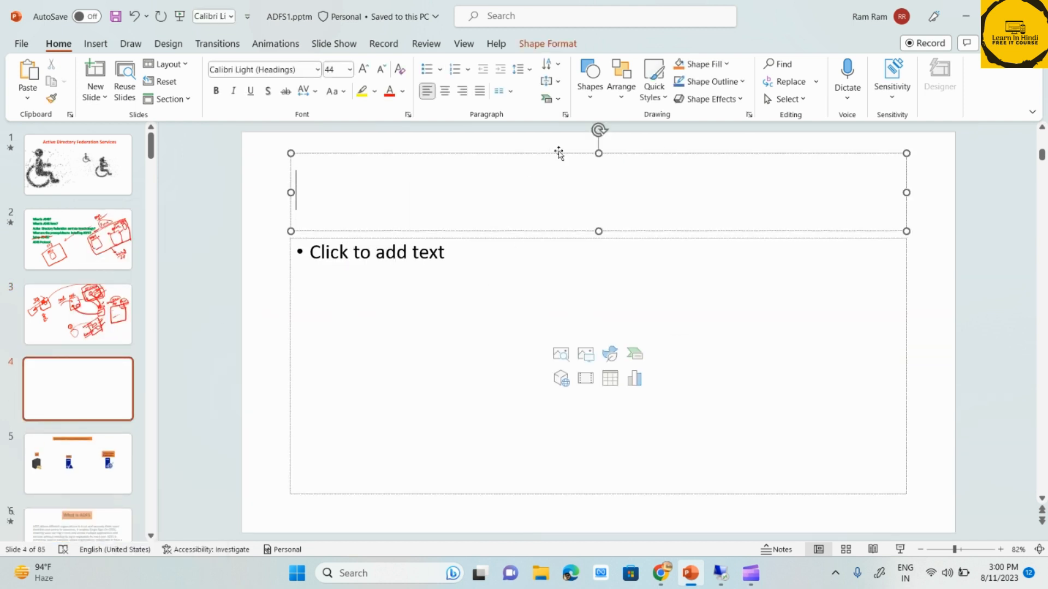
pyautogui.click(561, 153)
pyautogui.press('Delete')
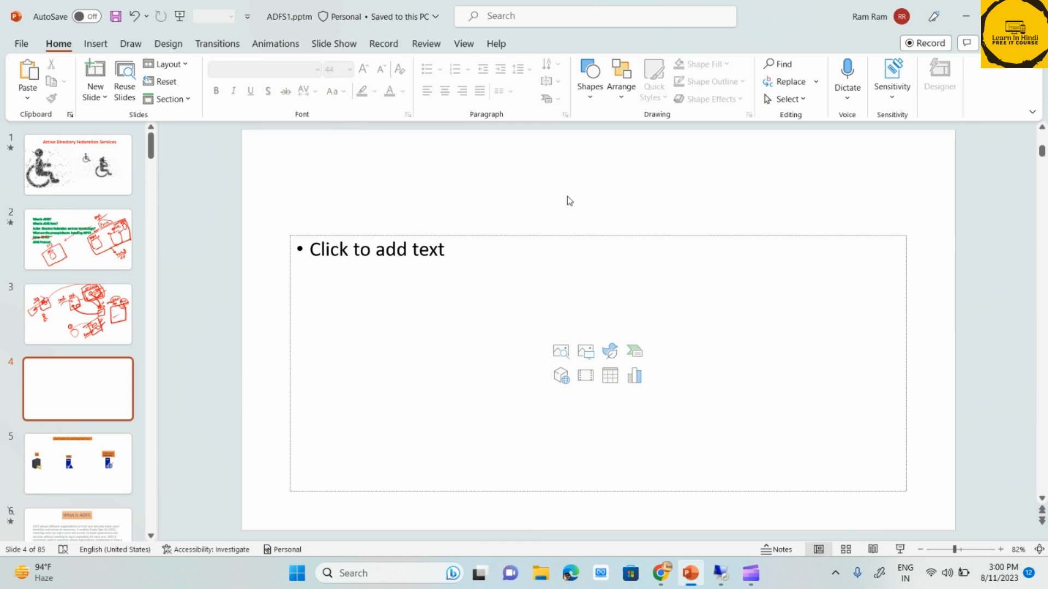
pyautogui.click(570, 236)
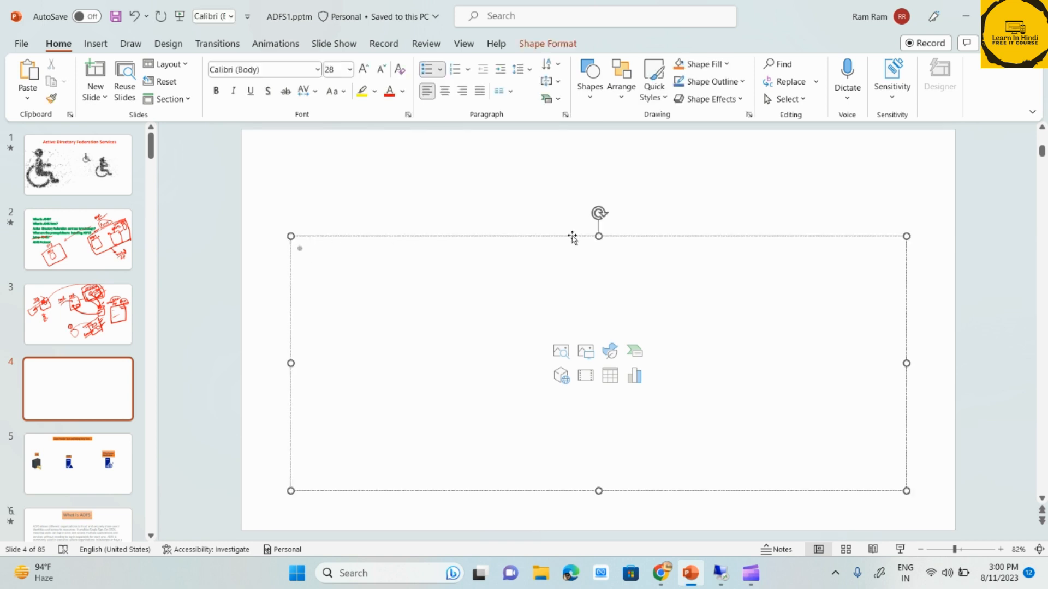
pyautogui.click(573, 236)
pyautogui.press('Delete')
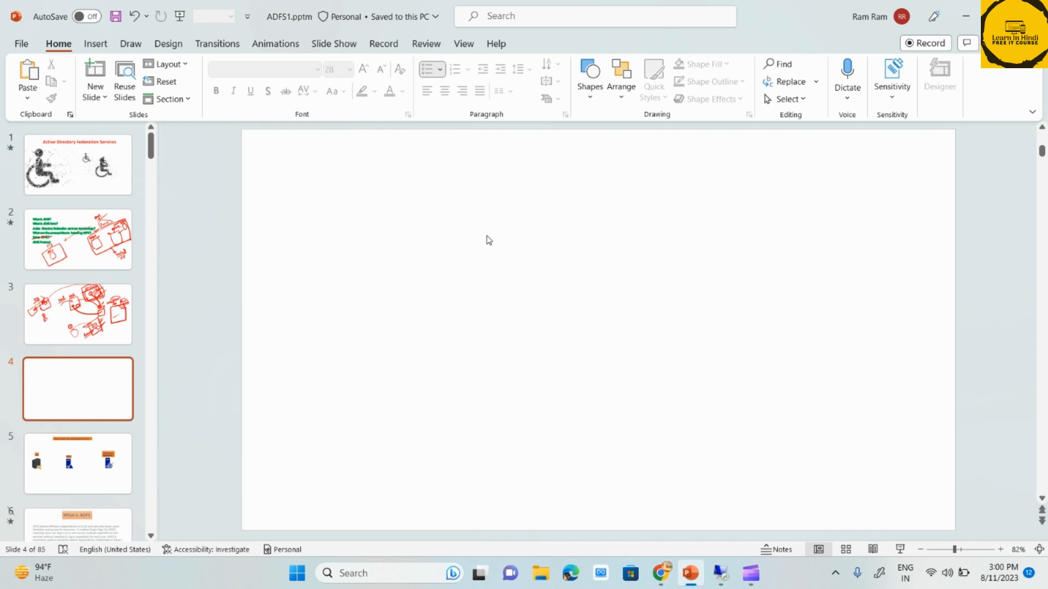
# Start the slide show from the blank slide and draw a box on its right side with the pen
pyautogui.hotkey('shift', 'F5')
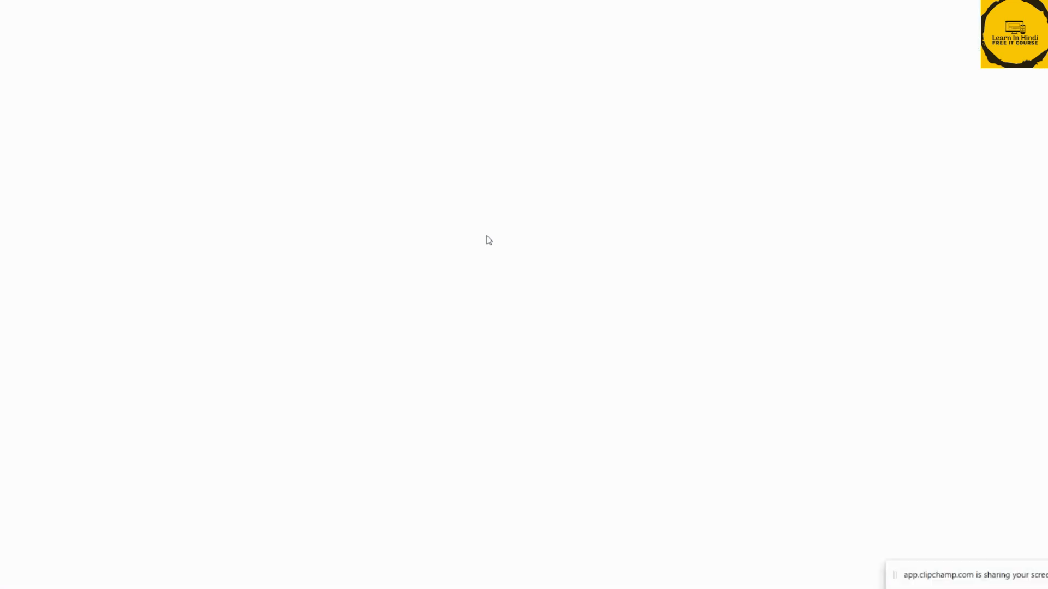
pyautogui.hotkey('ctrl', 'p')
pyautogui.moveTo(825, 256)
pyautogui.mouseDown()
pyautogui.moveTo(840, 253)
pyautogui.moveTo(920, 370)
pyautogui.mouseUp()
pyautogui.moveTo(837, 253)
pyautogui.mouseDown()
pyautogui.moveTo(799, 348)
pyautogui.moveTo(921, 369)
pyautogui.mouseUp()
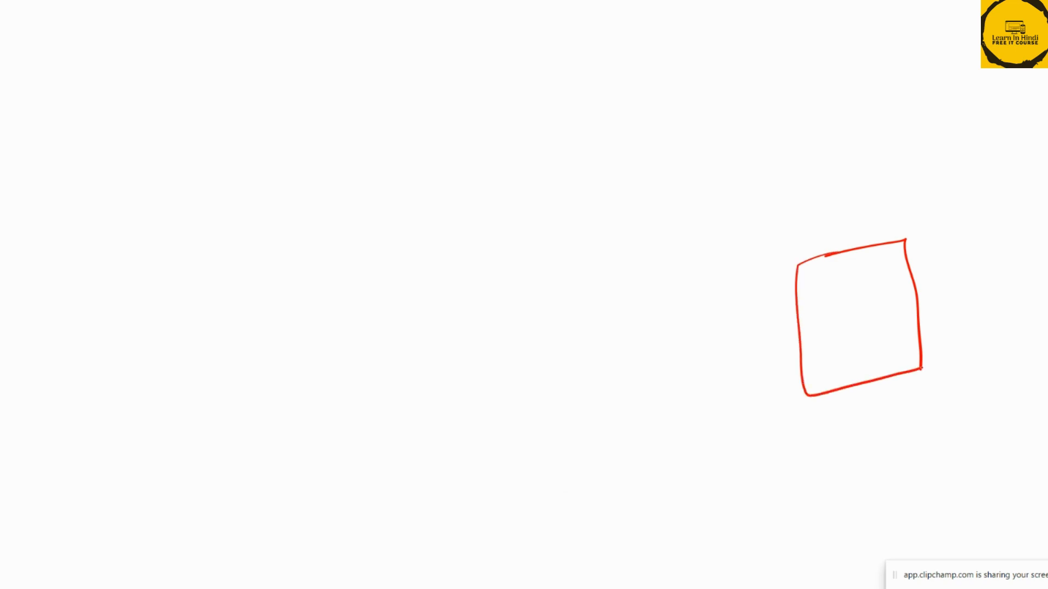
# Label the box "web" with an arrow pointing to it and write an underlined "HTTPS" above the label
pyautogui.moveTo(795, 210); pyautogui.dragTo(840, 213)
pyautogui.moveTo(841, 155)
pyautogui.mouseDown()
pyautogui.moveTo(857, 171)
pyautogui.moveTo(876, 145)
pyautogui.moveTo(873, 161)
pyautogui.mouseUp()
pyautogui.moveTo(879, 165)
pyautogui.mouseDown()
pyautogui.moveTo(880, 143)
pyautogui.moveTo(885, 155)
pyautogui.mouseUp()
pyautogui.moveTo(908, 143); pyautogui.dragTo(894, 167)
pyautogui.moveTo(831, 180); pyautogui.dragTo(937, 152)
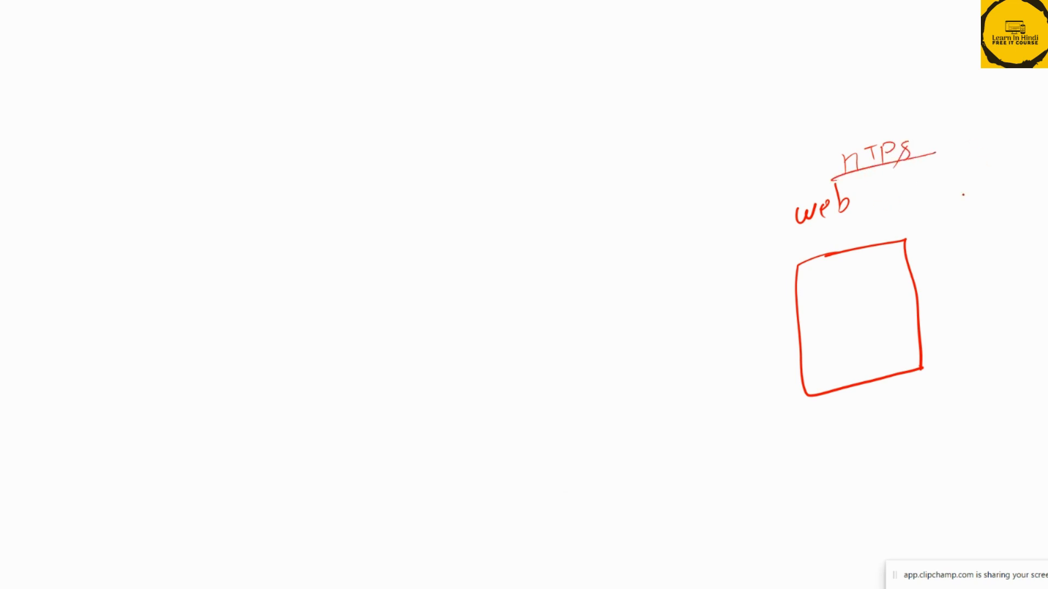
pyautogui.moveTo(826, 220); pyautogui.dragTo(846, 247)
# Draw a second box in the middle of the slide and label it "ADFS"
pyautogui.moveTo(394, 284)
pyautogui.mouseDown()
pyautogui.moveTo(367, 299)
pyautogui.moveTo(552, 390)
pyautogui.moveTo(413, 290)
pyautogui.moveTo(364, 314)
pyautogui.moveTo(405, 259)
pyautogui.moveTo(397, 244)
pyautogui.mouseUp()
pyautogui.moveTo(398, 229)
pyautogui.mouseDown()
pyautogui.moveTo(410, 256)
pyautogui.moveTo(424, 246)
pyautogui.mouseUp()
pyautogui.moveTo(421, 219); pyautogui.dragTo(440, 209)
pyautogui.moveTo(428, 236)
pyautogui.mouseDown()
pyautogui.moveTo(440, 230)
pyautogui.moveTo(454, 246)
pyautogui.mouseUp()
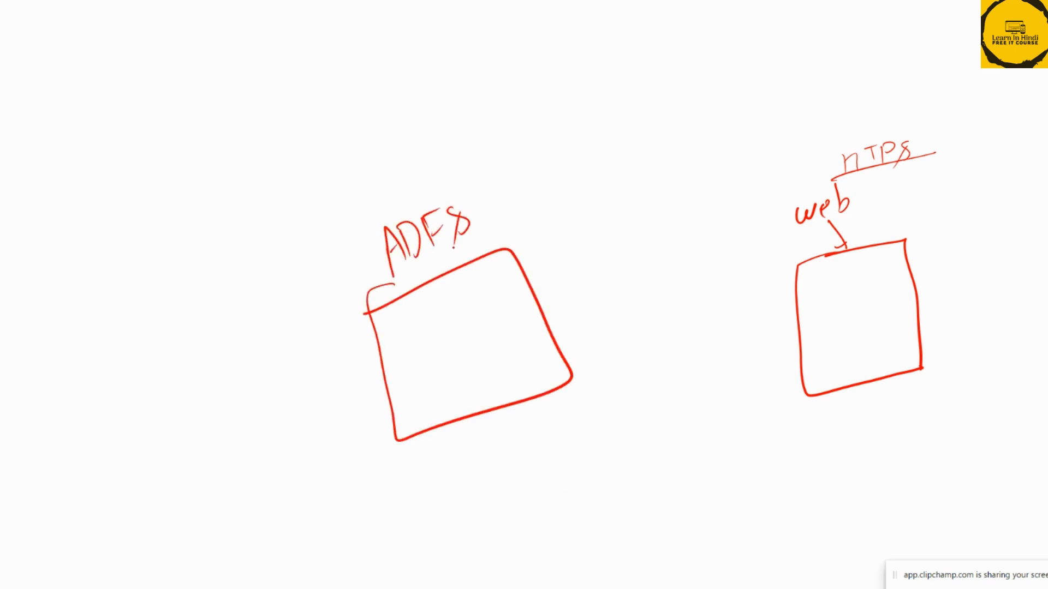
# Draw a third box at the slide's lower left and label it "AD" with an underline
pyautogui.moveTo(87, 380)
pyautogui.mouseDown()
pyautogui.moveTo(191, 433)
pyautogui.moveTo(219, 494)
pyautogui.moveTo(45, 434)
pyautogui.moveTo(220, 494)
pyautogui.mouseUp()
pyautogui.moveTo(38, 326); pyautogui.dragTo(59, 366)
pyautogui.moveTo(39, 326)
pyautogui.mouseDown()
pyautogui.moveTo(74, 354)
pyautogui.moveTo(65, 338)
pyautogui.mouseUp()
pyautogui.moveTo(65, 322); pyautogui.dragTo(88, 345)
pyautogui.moveTo(48, 385); pyautogui.dragTo(111, 328)
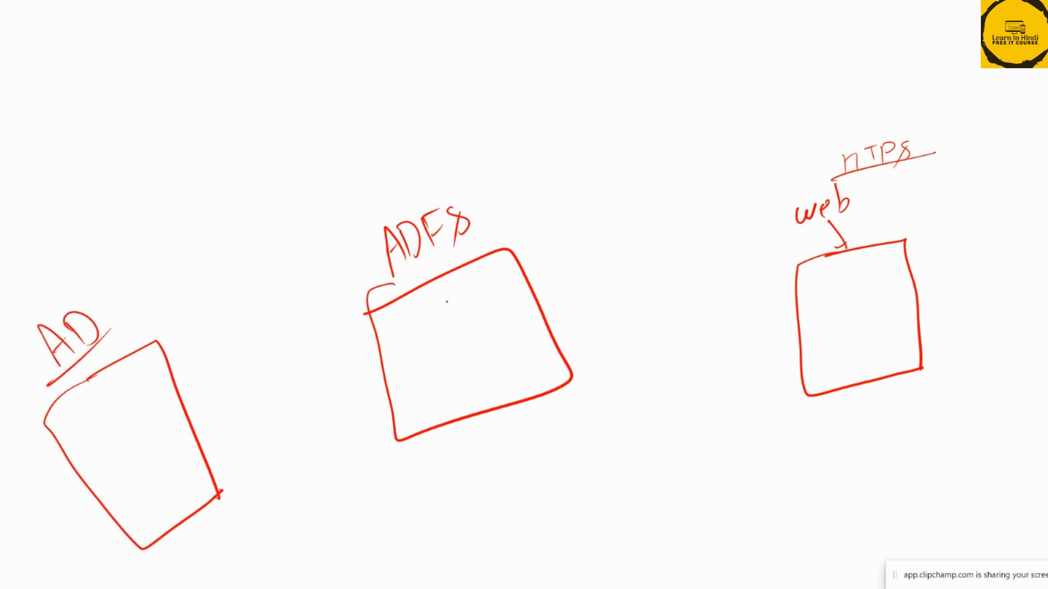
# Underline the "web" label and write an underlined "Claim Aware" next to it
pyautogui.moveTo(797, 237)
pyautogui.mouseDown()
pyautogui.moveTo(871, 204)
pyautogui.moveTo(910, 203)
pyautogui.mouseUp()
pyautogui.moveTo(927, 189); pyautogui.dragTo(930, 199)
pyautogui.moveTo(934, 198); pyautogui.dragTo(950, 195)
pyautogui.moveTo(954, 190); pyautogui.dragTo(1000, 192)
pyautogui.moveTo(986, 182)
pyautogui.mouseDown()
pyautogui.moveTo(1037, 180)
pyautogui.moveTo(1035, 189)
pyautogui.mouseUp()
pyautogui.moveTo(909, 219); pyautogui.dragTo(1024, 189)
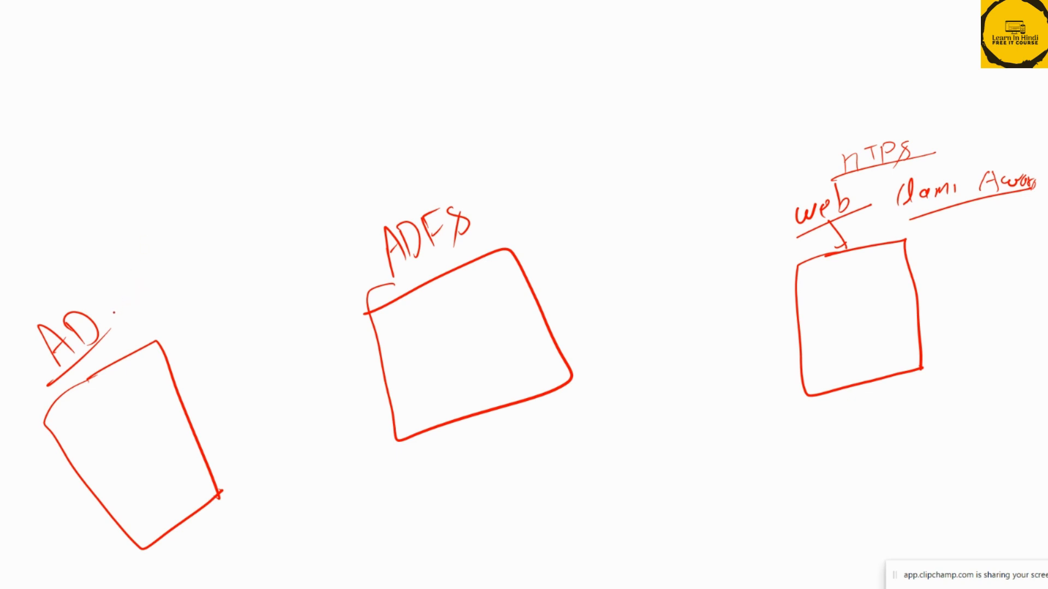
# Write an underlined "users" above the AD box and draw an arrow from it down to the box
pyautogui.moveTo(113, 313); pyautogui.dragTo(134, 336)
pyautogui.moveTo(98, 276); pyautogui.dragTo(145, 256)
pyautogui.moveTo(113, 297)
pyautogui.mouseDown()
pyautogui.moveTo(162, 254)
pyautogui.moveTo(160, 322)
pyautogui.moveTo(162, 314)
pyautogui.mouseUp()
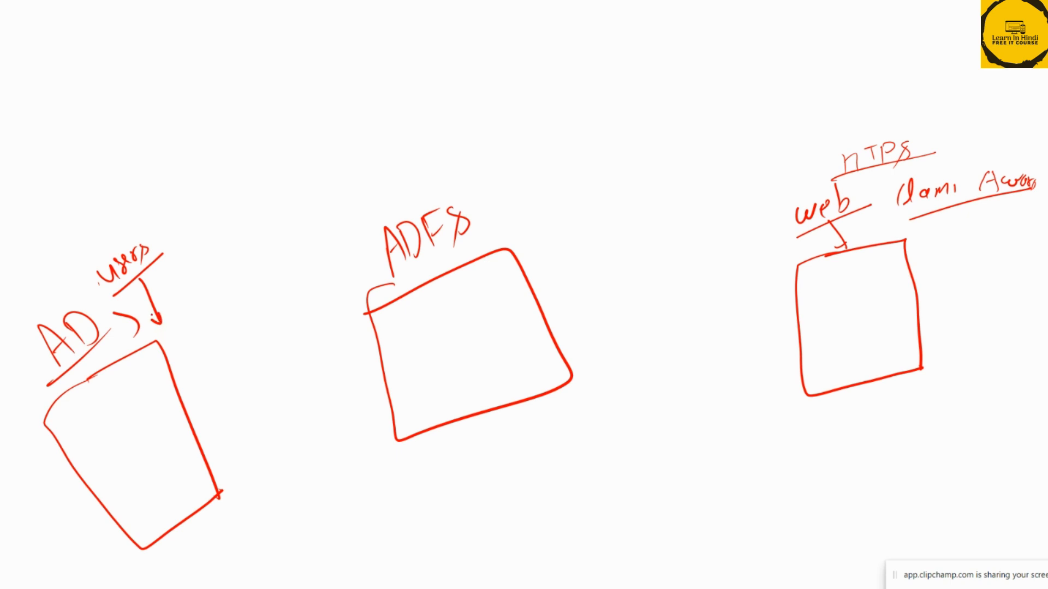
# Write "assign" beside the AD box with an arrow beneath it leading toward a handwritten "claims" label
pyautogui.moveTo(169, 335)
pyautogui.mouseDown()
pyautogui.moveTo(217, 279)
pyautogui.moveTo(251, 272)
pyautogui.mouseUp()
pyautogui.moveTo(246, 275); pyautogui.dragTo(248, 287)
pyautogui.click(228, 239)
pyautogui.moveTo(218, 228)
pyautogui.mouseDown()
pyautogui.moveTo(218, 249)
pyautogui.moveTo(252, 225)
pyautogui.moveTo(252, 235)
pyautogui.mouseUp()
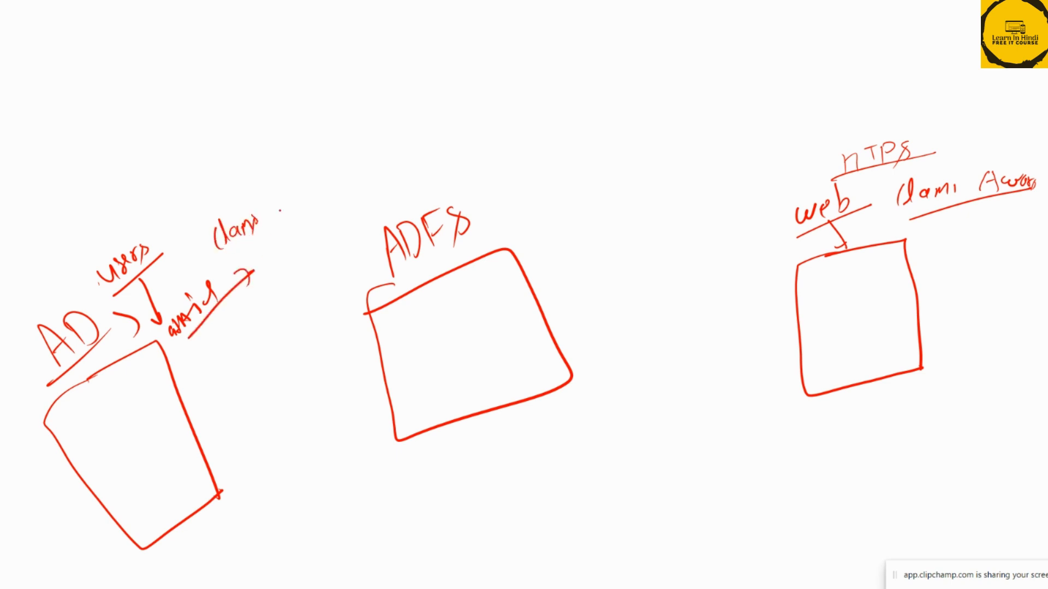
# Connect the AD box to the ADFS box with a line and end the slide show, keeping the ink annotations
pyautogui.moveTo(185, 419); pyautogui.dragTo(374, 316)
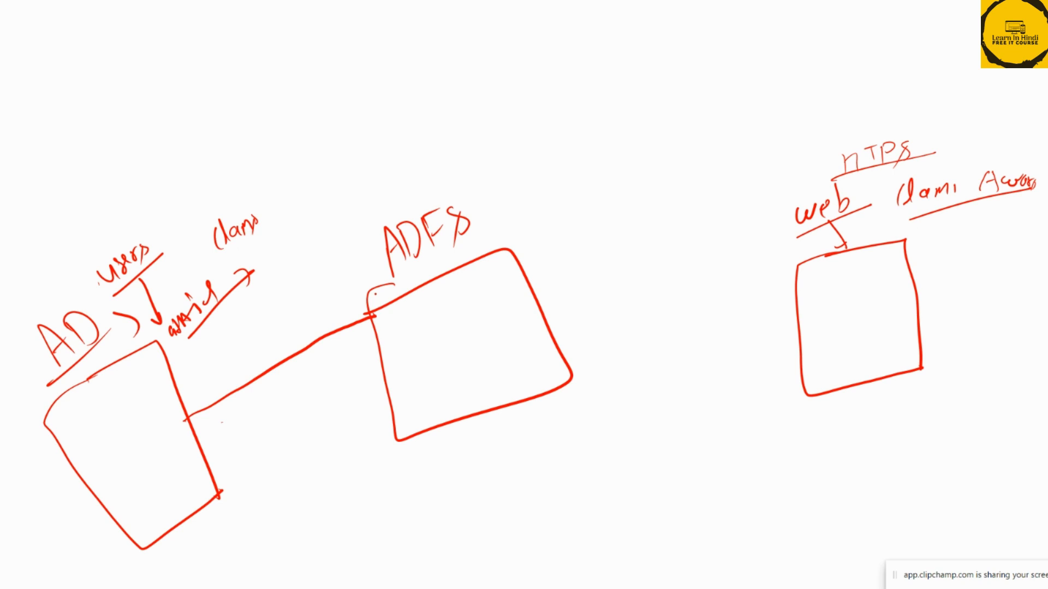
pyautogui.press('Escape')
pyautogui.click(499, 323)
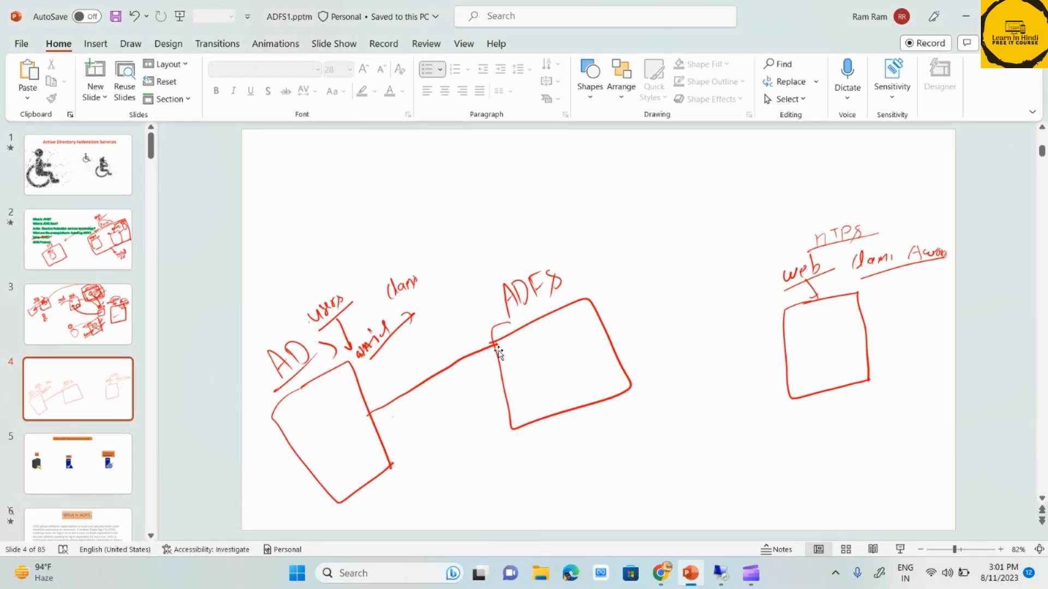
# Switch to the remote ADFS server and view the Active Directory entry among the claims provider trusts in the AD FS console
pyautogui.click(720, 573)
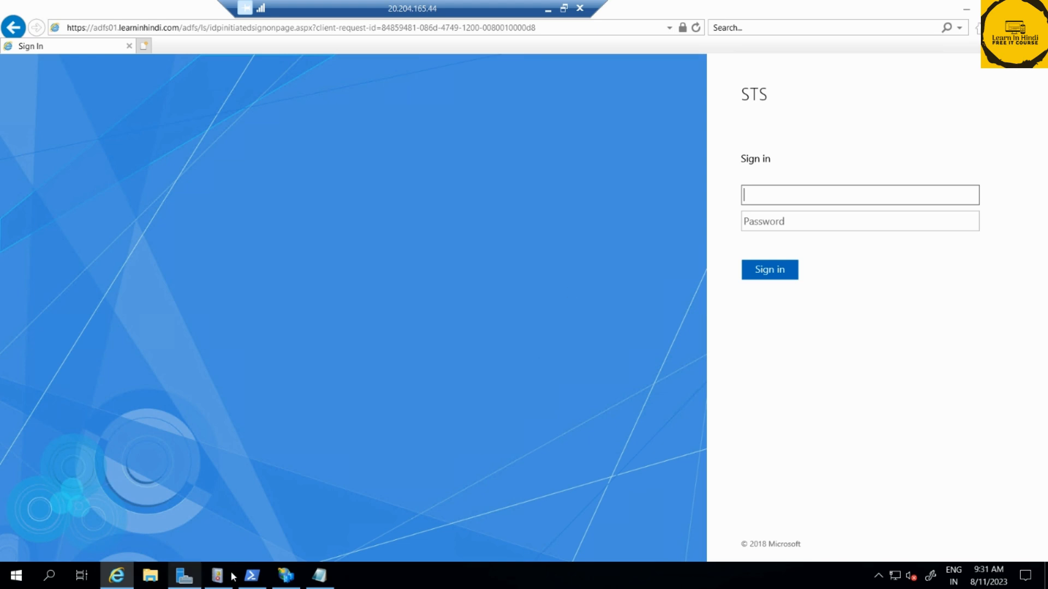
pyautogui.click(286, 575)
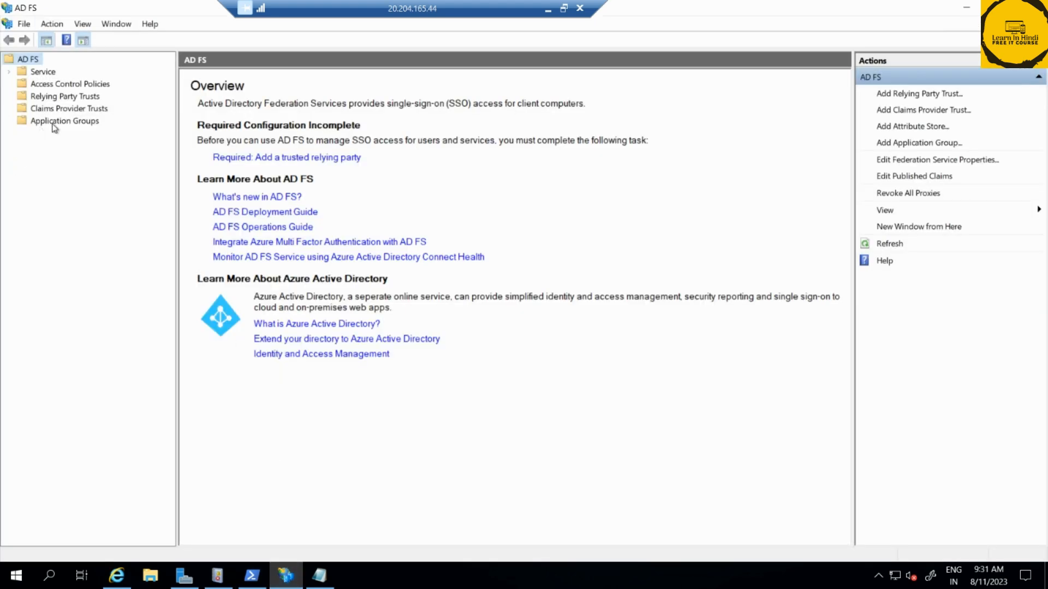
pyautogui.click(53, 109)
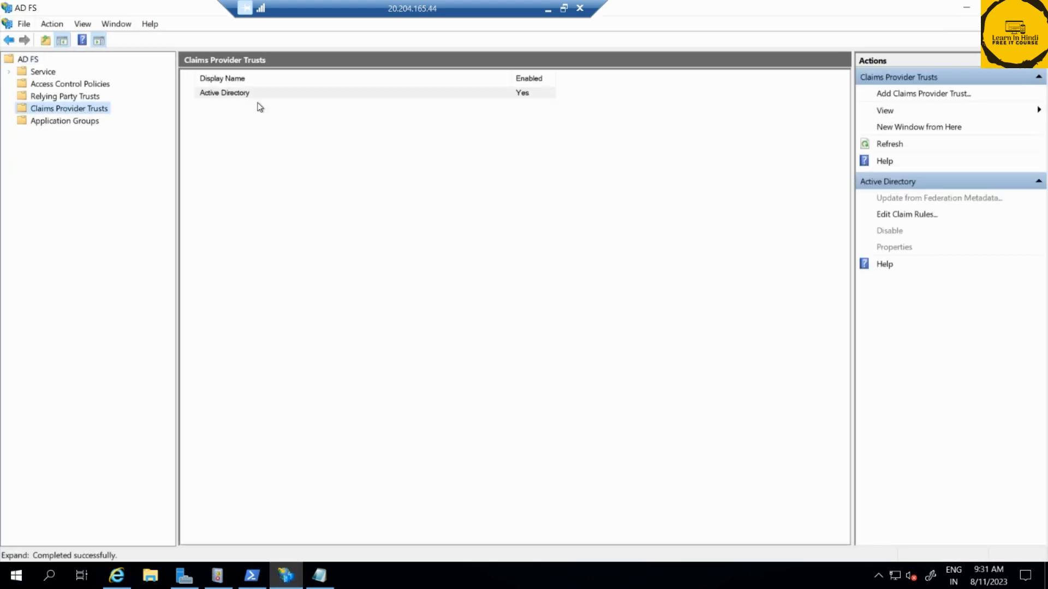
pyautogui.click(248, 98)
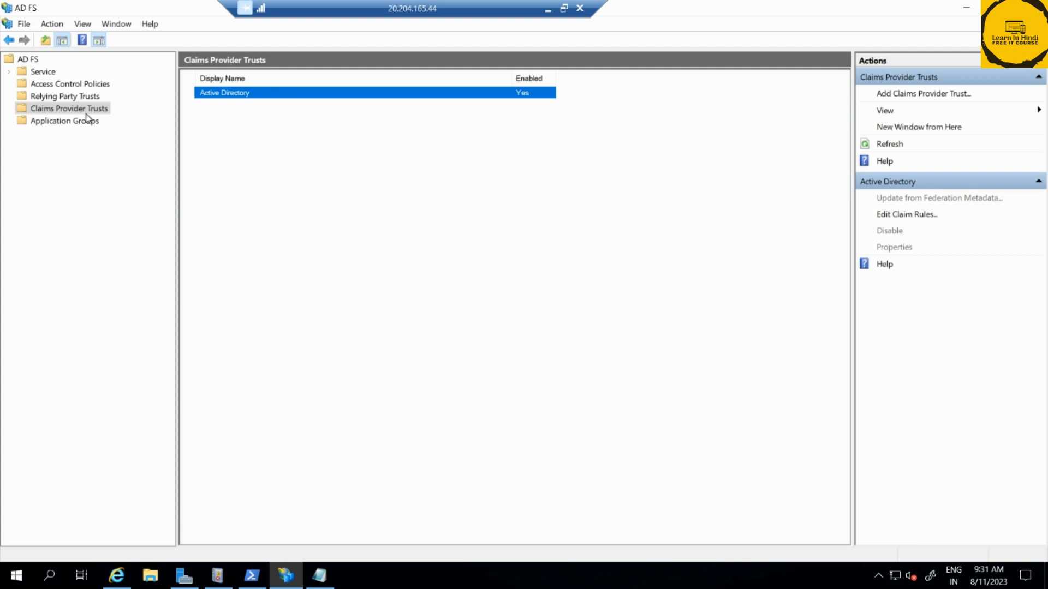
# Return to PowerPoint, start the slide show from the current slide, and draw a line with short cross ticks below the "assign" label
pyautogui.click(549, 5)
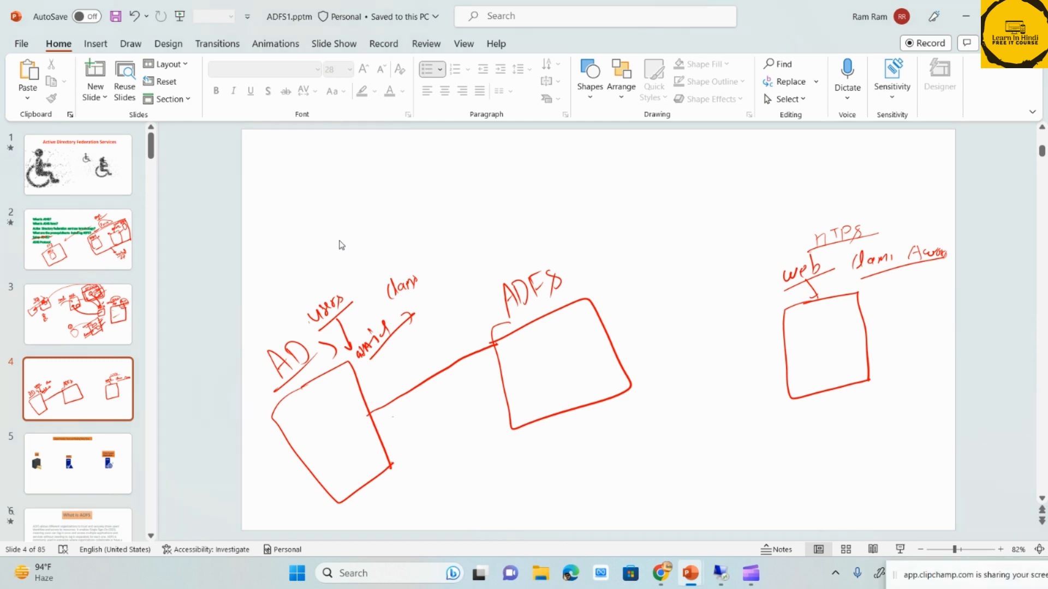
pyautogui.hotkey('shift', 'F5')
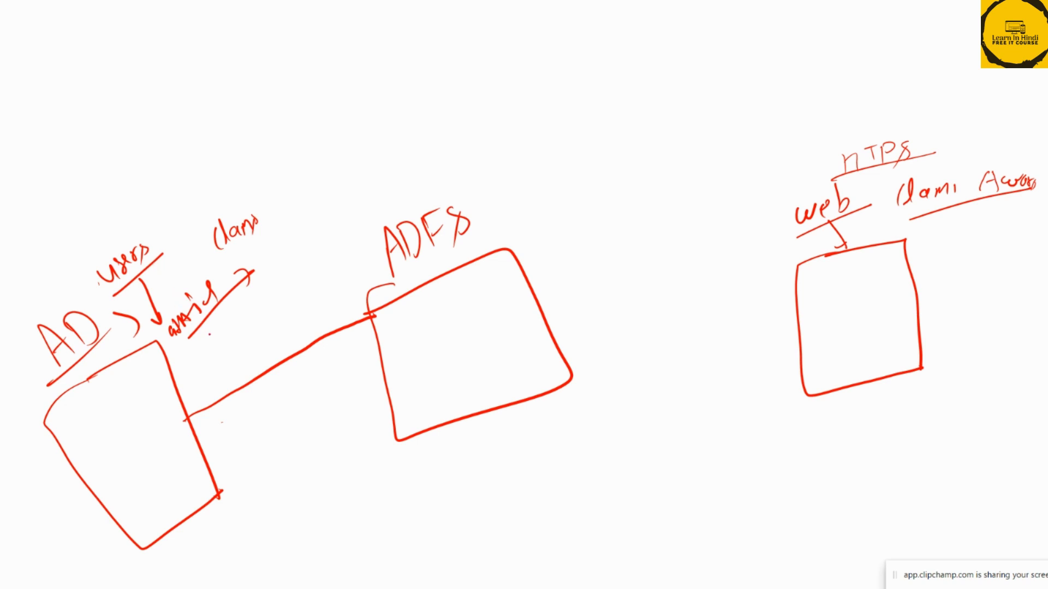
pyautogui.moveTo(202, 327); pyautogui.dragTo(232, 384)
pyautogui.moveTo(211, 341); pyautogui.dragTo(223, 338)
pyautogui.moveTo(211, 351); pyautogui.dragTo(224, 347)
pyautogui.moveTo(214, 359); pyautogui.dragTo(229, 363)
pyautogui.click(233, 377)
# Write "Claims Provider AD" below the AD box and underline its "AD"
pyautogui.moveTo(182, 541)
pyautogui.mouseDown()
pyautogui.moveTo(172, 545)
pyautogui.moveTo(180, 557)
pyautogui.mouseUp()
pyautogui.moveTo(183, 534)
pyautogui.mouseDown()
pyautogui.moveTo(188, 550)
pyautogui.moveTo(233, 528)
pyautogui.moveTo(231, 538)
pyautogui.mouseUp()
pyautogui.click(211, 531)
pyautogui.moveTo(235, 549)
pyautogui.mouseDown()
pyautogui.moveTo(239, 564)
pyautogui.moveTo(256, 559)
pyautogui.moveTo(319, 515)
pyautogui.mouseUp()
pyautogui.moveTo(291, 576)
pyautogui.mouseDown()
pyautogui.moveTo(301, 555)
pyautogui.moveTo(320, 567)
pyautogui.moveTo(330, 546)
pyautogui.moveTo(360, 551)
pyautogui.mouseUp()
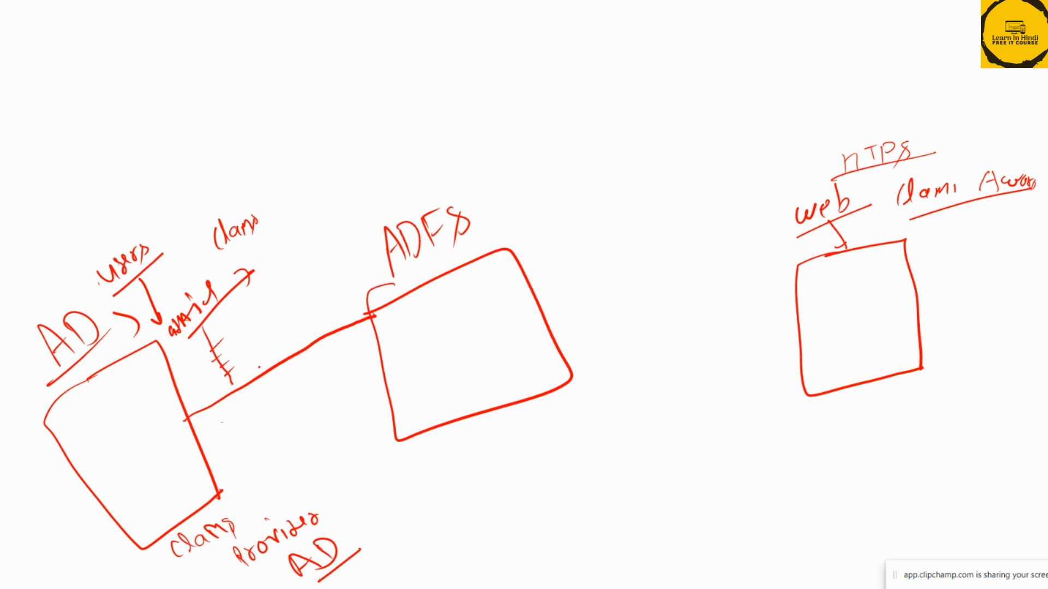
# Write an underlined "user AD" inside the AD box and draw arrows from AD to ADFS and from ADFS to the web box
pyautogui.moveTo(75, 424)
pyautogui.mouseDown()
pyautogui.moveTo(90, 429)
pyautogui.moveTo(131, 393)
pyautogui.moveTo(141, 401)
pyautogui.moveTo(94, 452)
pyautogui.moveTo(129, 457)
pyautogui.moveTo(323, 322)
pyautogui.moveTo(380, 309)
pyautogui.moveTo(355, 341)
pyautogui.moveTo(365, 312)
pyautogui.moveTo(360, 345)
pyautogui.mouseUp()
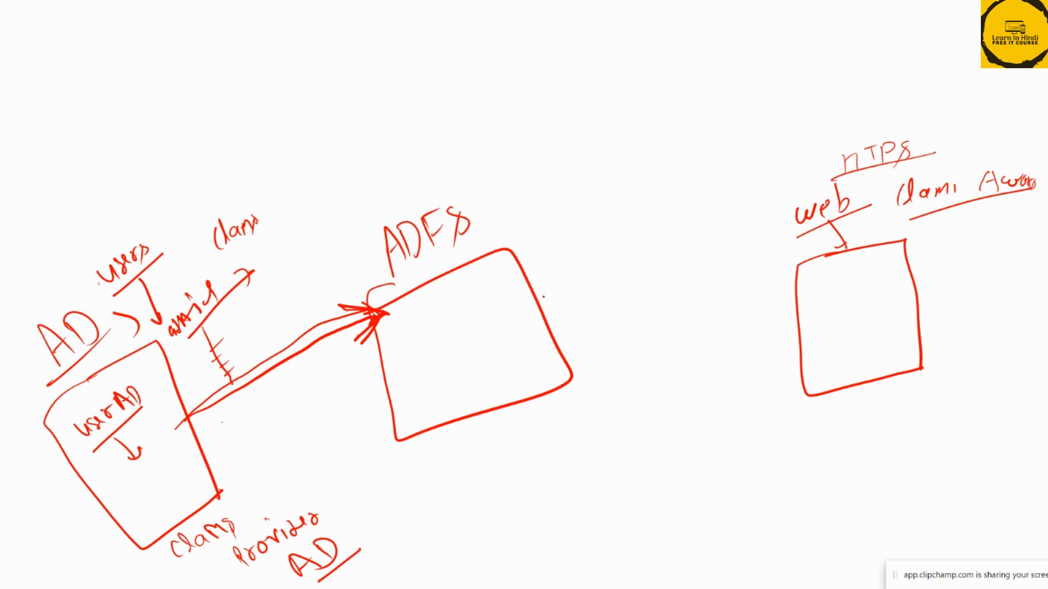
pyautogui.moveTo(539, 305)
pyautogui.mouseDown()
pyautogui.moveTo(668, 279)
pyautogui.moveTo(800, 275)
pyautogui.moveTo(776, 293)
pyautogui.moveTo(801, 275)
pyautogui.mouseUp()
pyautogui.moveTo(801, 275); pyautogui.dragTo(775, 297)
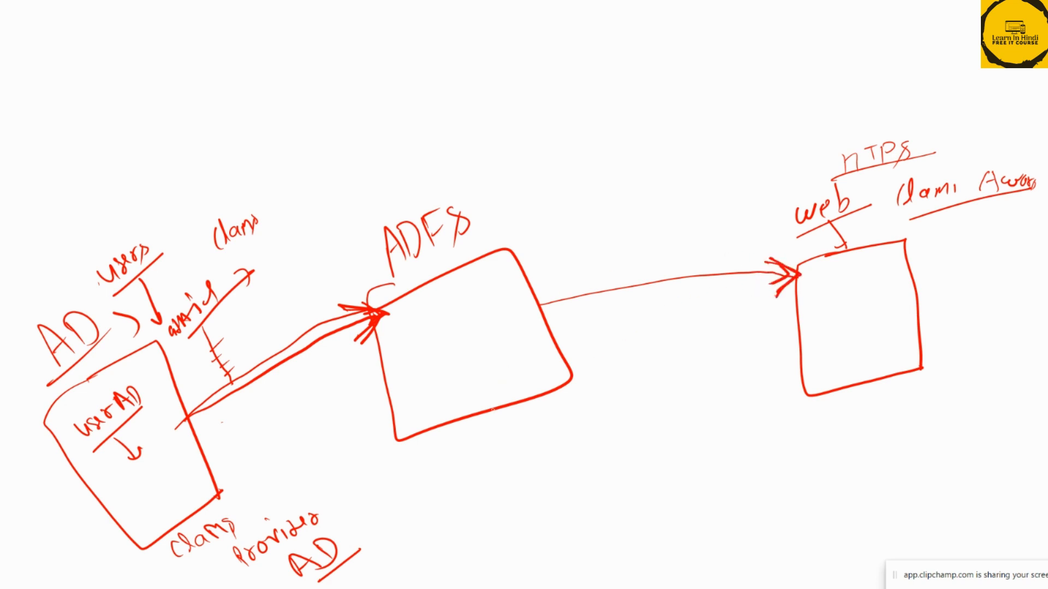
# Write "Addition Claim Provider" below the ADFS box and underline "Provider"
pyautogui.moveTo(462, 460)
pyautogui.mouseDown()
pyautogui.moveTo(487, 435)
pyautogui.moveTo(550, 415)
pyautogui.mouseUp()
pyautogui.moveTo(507, 463)
pyautogui.mouseDown()
pyautogui.moveTo(521, 471)
pyautogui.moveTo(557, 454)
pyautogui.mouseUp()
pyautogui.moveTo(513, 497)
pyautogui.mouseDown()
pyautogui.moveTo(516, 523)
pyautogui.moveTo(604, 473)
pyautogui.mouseUp()
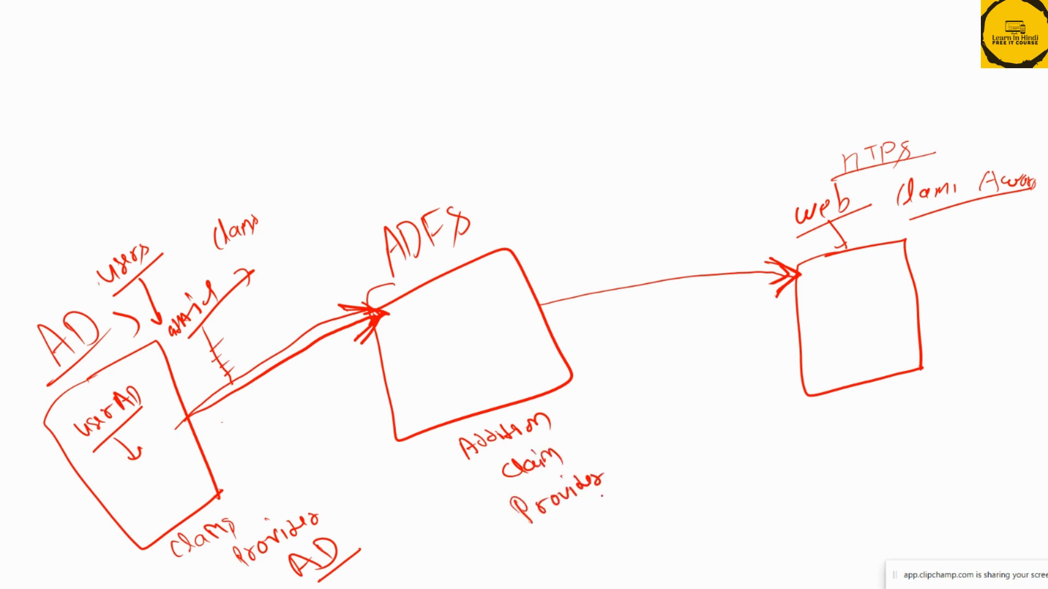
pyautogui.moveTo(525, 550); pyautogui.dragTo(625, 490)
# Cross the arrow between the ADFS and web boxes, and add emphasis strokes under both labels and along the web box's top edge
pyautogui.moveTo(688, 264)
pyautogui.mouseDown()
pyautogui.moveTo(681, 295)
pyautogui.moveTo(706, 284)
pyautogui.mouseUp()
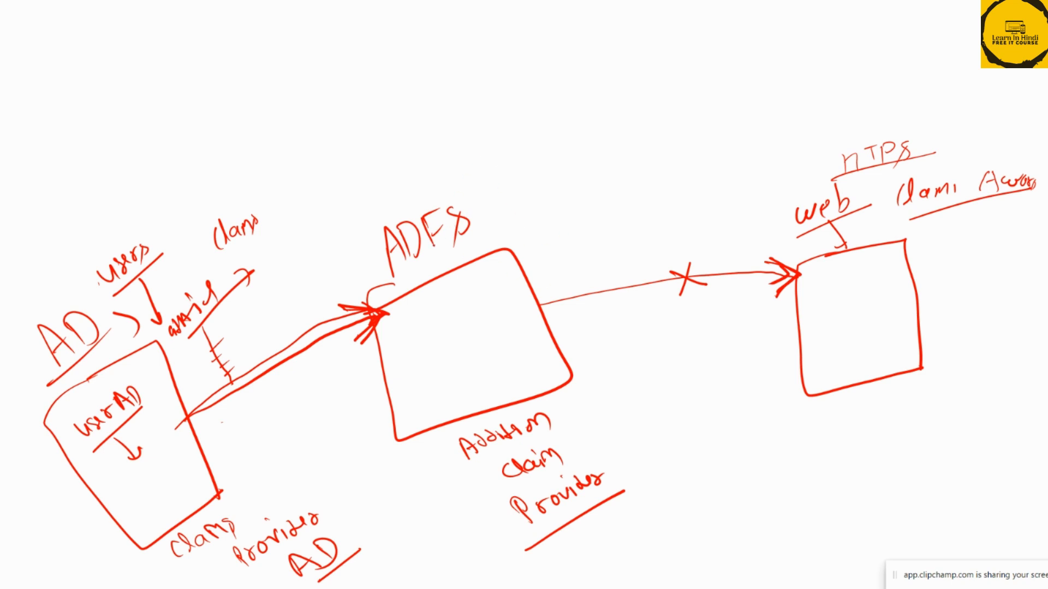
pyautogui.moveTo(407, 274); pyautogui.dragTo(463, 240)
pyautogui.moveTo(814, 231)
pyautogui.mouseDown()
pyautogui.moveTo(889, 211)
pyautogui.moveTo(830, 243)
pyautogui.mouseUp()
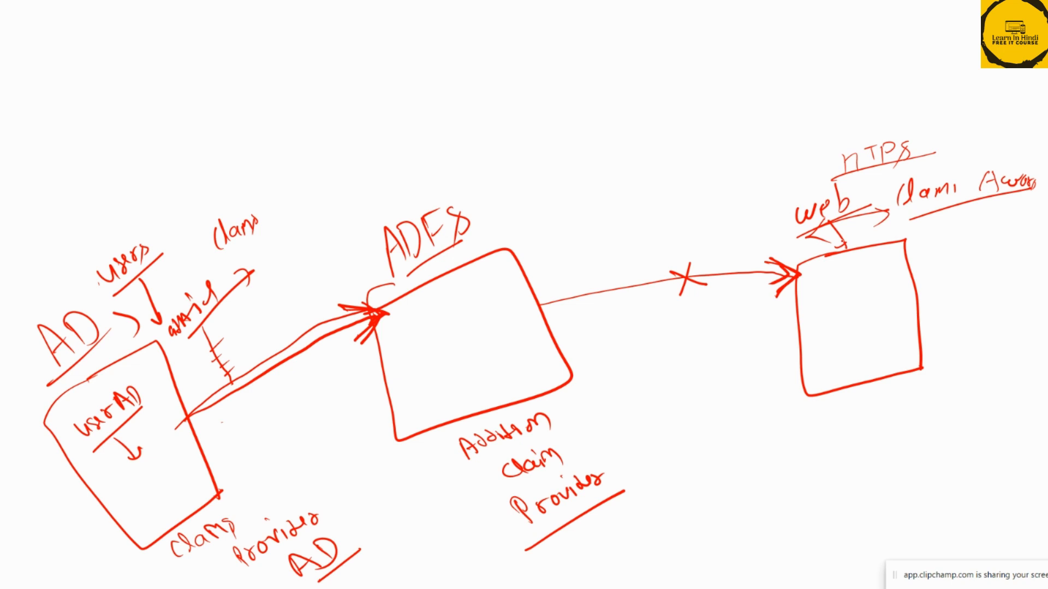
pyautogui.moveTo(799, 271)
pyautogui.mouseDown()
pyautogui.moveTo(888, 240)
pyautogui.moveTo(904, 257)
pyautogui.moveTo(809, 265)
pyautogui.moveTo(824, 257)
pyautogui.mouseUp()
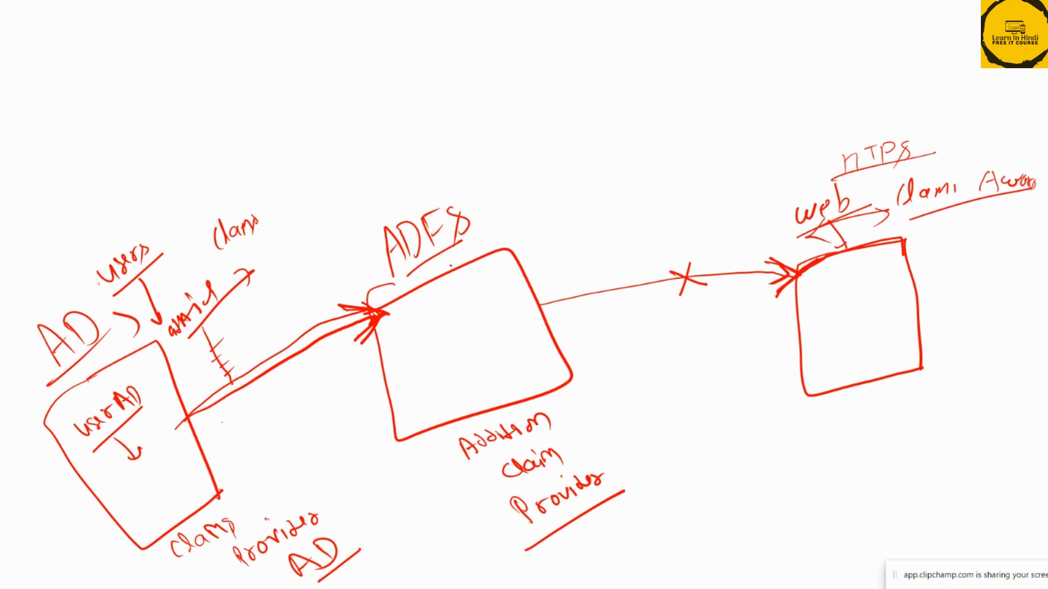
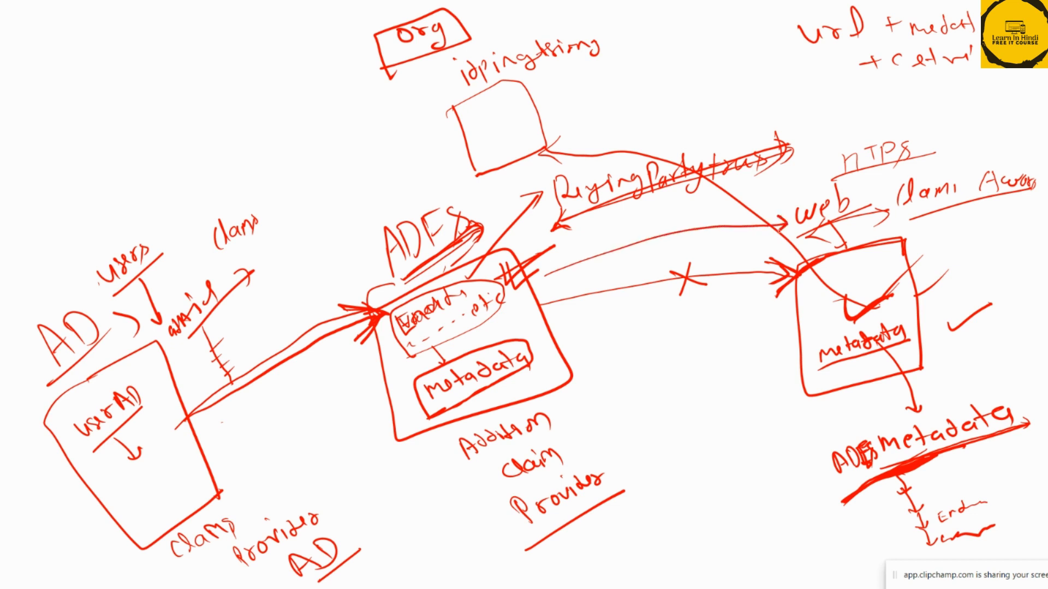
# Thicken the upper arrow from ADFS to web and draw frames around the web box's "metadata" and the "ADFS metadata" label
pyautogui.moveTo(535, 287)
pyautogui.mouseDown()
pyautogui.moveTo(560, 268)
pyautogui.moveTo(678, 233)
pyautogui.moveTo(786, 223)
pyautogui.moveTo(683, 235)
pyautogui.moveTo(540, 284)
pyautogui.moveTo(575, 265)
pyautogui.mouseUp()
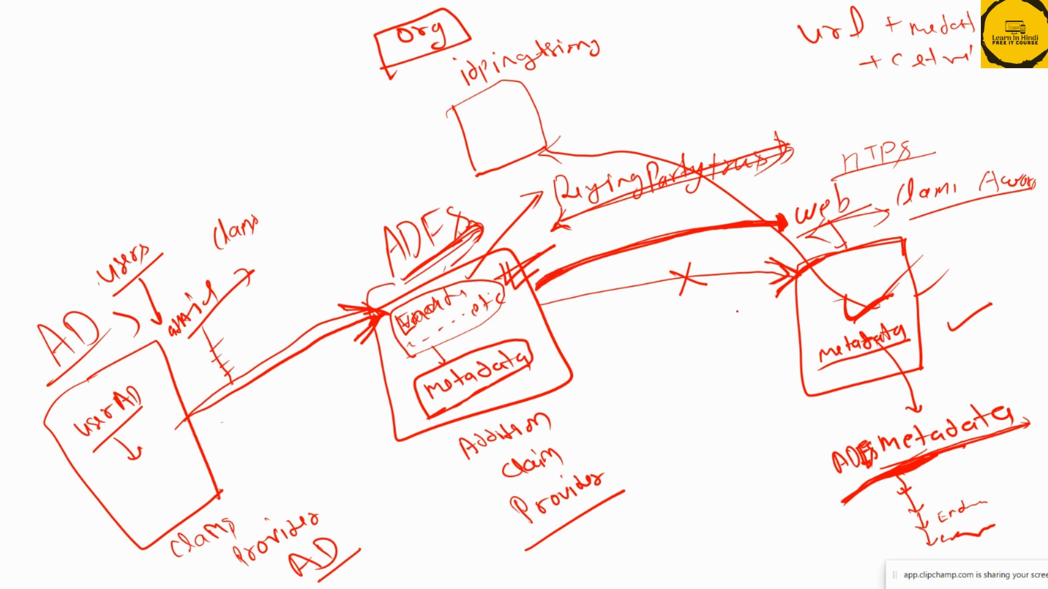
pyautogui.moveTo(809, 343)
pyautogui.mouseDown()
pyautogui.moveTo(922, 299)
pyautogui.moveTo(926, 352)
pyautogui.moveTo(820, 377)
pyautogui.moveTo(816, 350)
pyautogui.mouseUp()
pyautogui.moveTo(873, 420)
pyautogui.mouseDown()
pyautogui.moveTo(819, 444)
pyautogui.moveTo(856, 527)
pyautogui.moveTo(1045, 437)
pyautogui.moveTo(1008, 378)
pyautogui.moveTo(846, 418)
pyautogui.mouseUp()
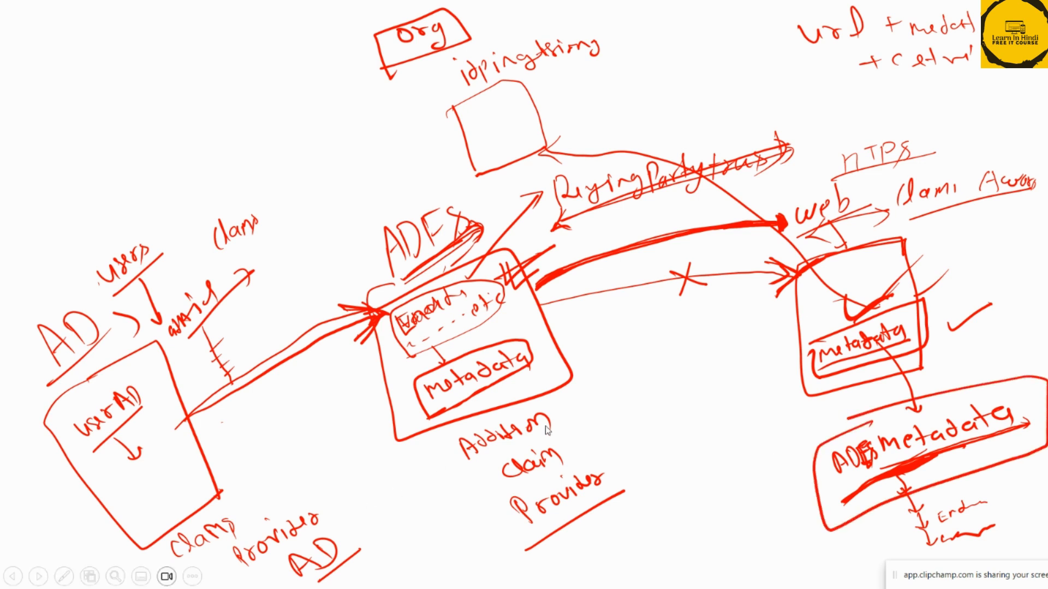
# Exit the slide show, switch to the ADFS server, and open the Add Relying Party Trust wizard
pyautogui.press('Escape')
pyautogui.click(501, 322)
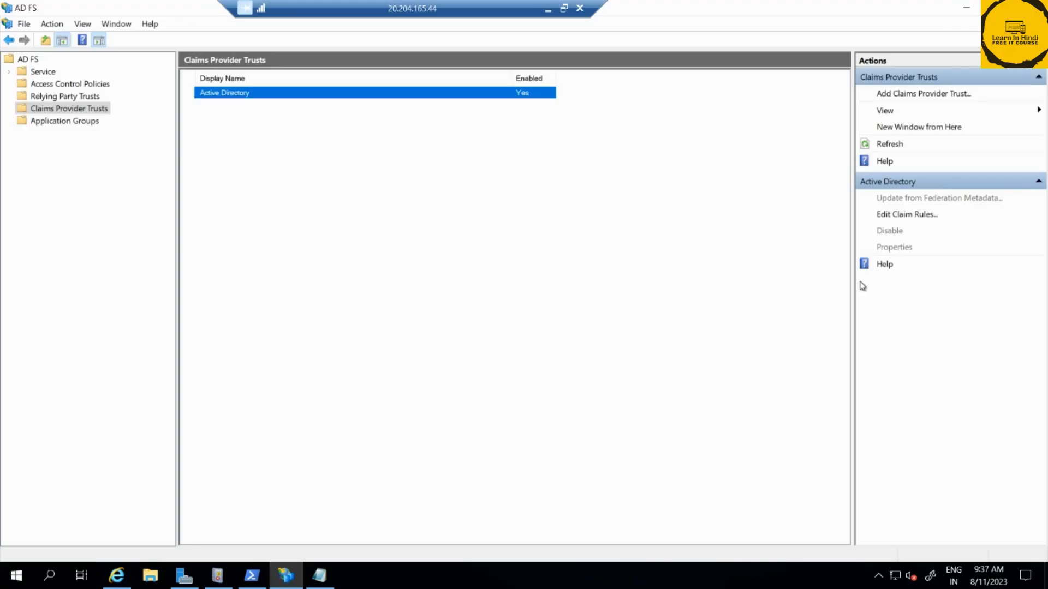
pyautogui.click(36, 97)
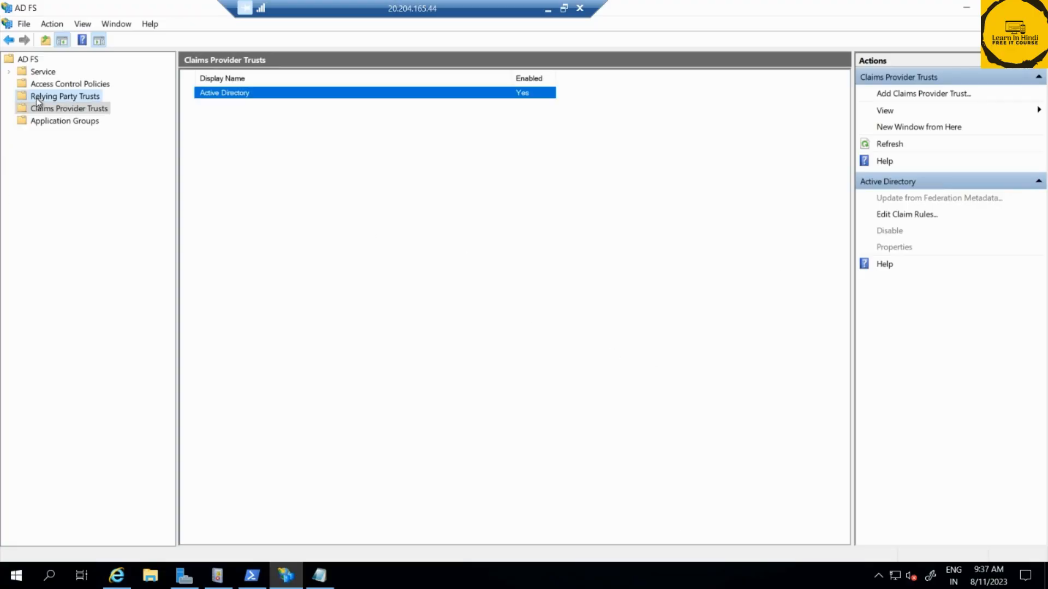
pyautogui.rightClick(66, 98)
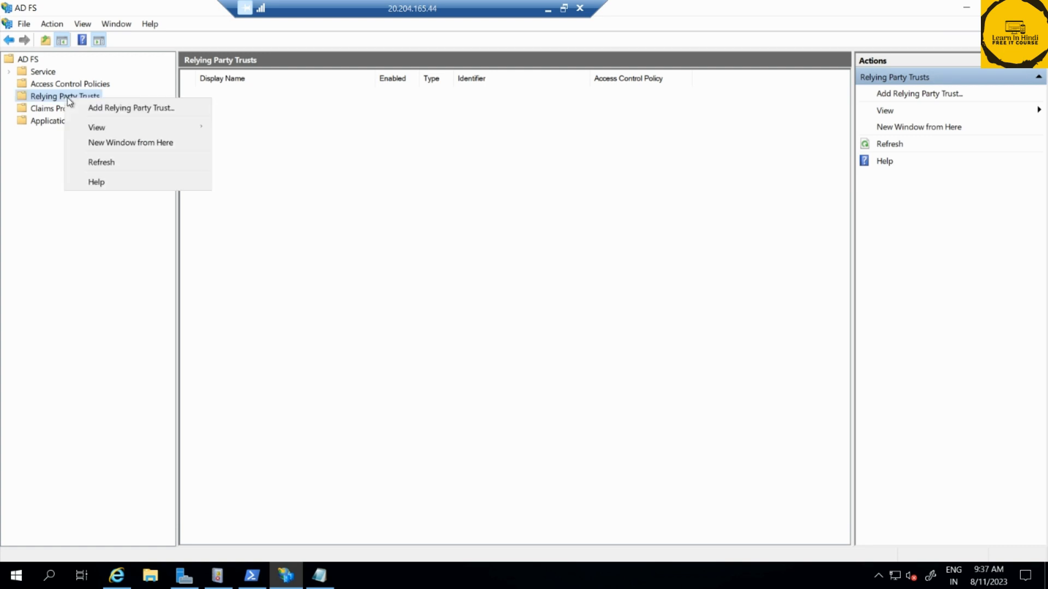
pyautogui.click(98, 107)
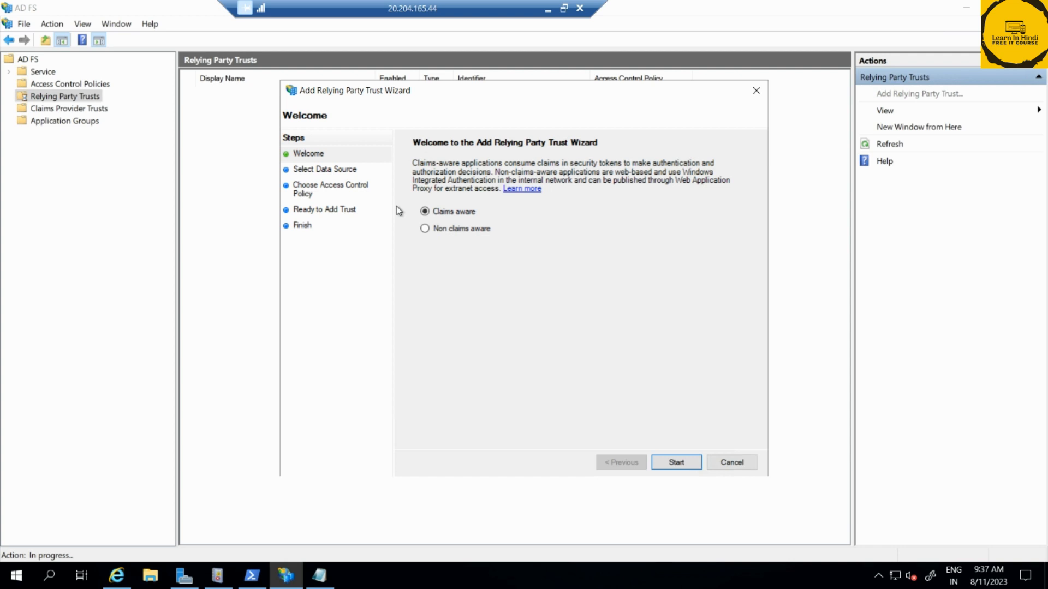
# Switch back to PowerPoint, circle the web application area in black, and add black ticks at the web, AD and ADFS labels
pyautogui.click(547, 8)
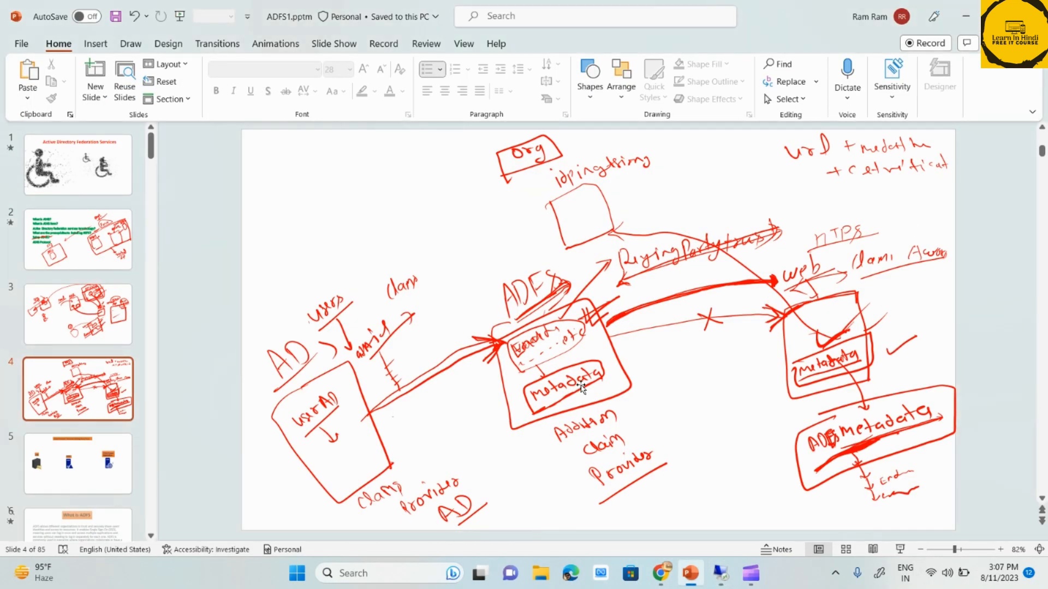
pyautogui.moveTo(925, 297)
pyautogui.mouseDown()
pyautogui.moveTo(802, 240)
pyautogui.moveTo(774, 436)
pyautogui.moveTo(939, 339)
pyautogui.moveTo(922, 277)
pyautogui.mouseUp()
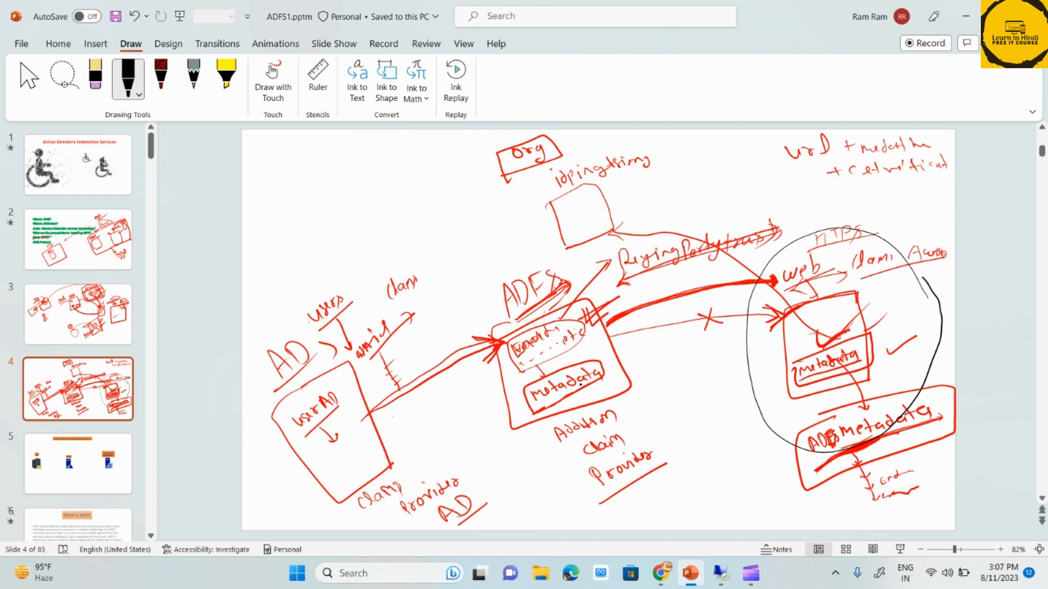
pyautogui.moveTo(788, 268); pyautogui.dragTo(860, 200)
pyautogui.moveTo(787, 269); pyautogui.dragTo(867, 201)
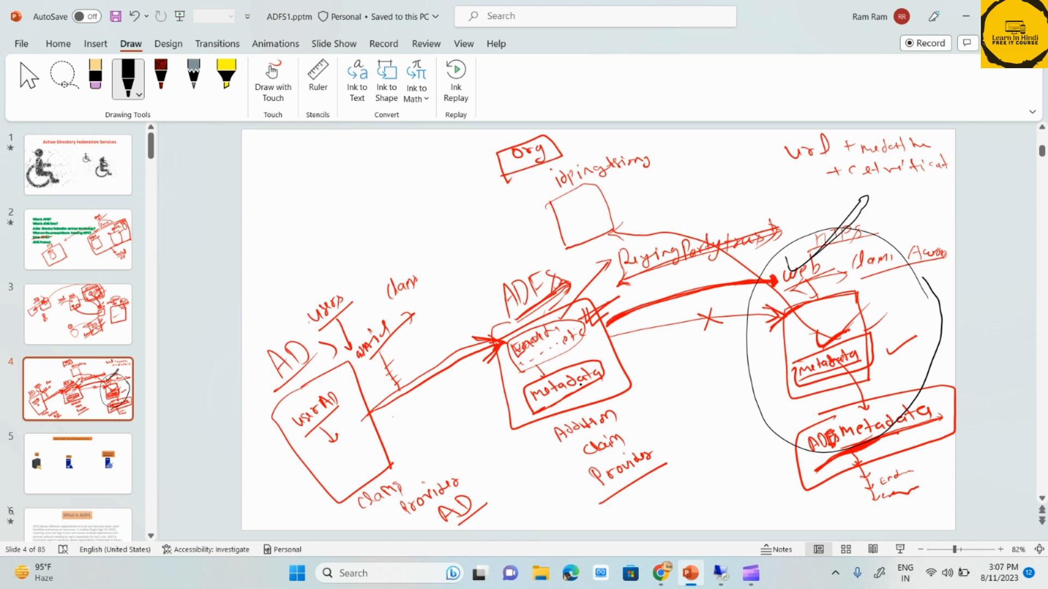
pyautogui.moveTo(888, 376)
pyautogui.mouseDown()
pyautogui.moveTo(894, 388)
pyautogui.moveTo(955, 354)
pyautogui.mouseUp()
pyautogui.moveTo(270, 384); pyautogui.dragTo(335, 332)
pyautogui.moveTo(527, 313); pyautogui.dragTo(591, 247)
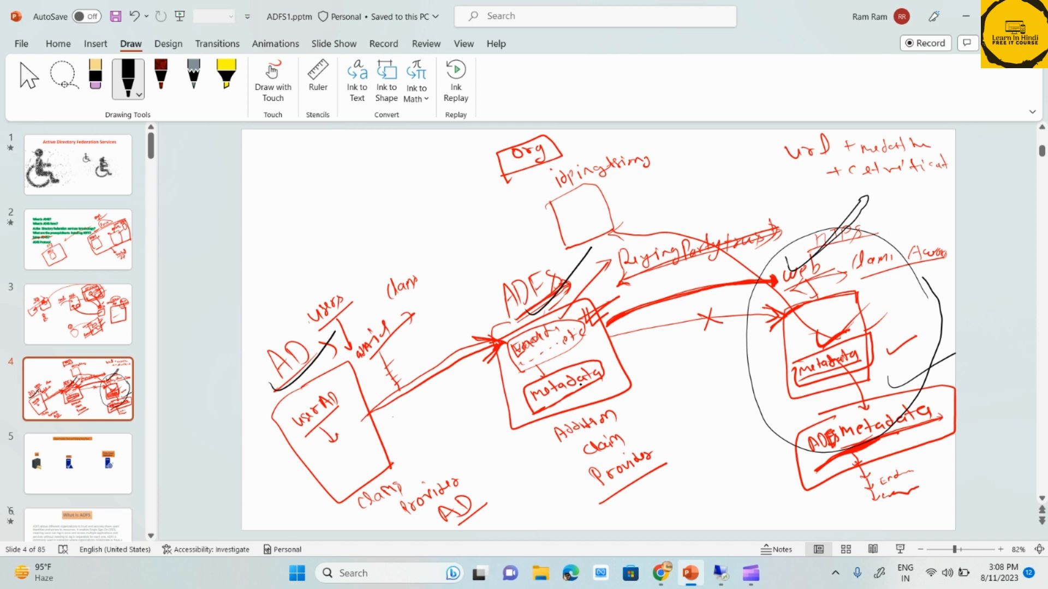
# Outline the web box in black, point a short arrow at it, and draw an arrow from it to the ADFS box
pyautogui.moveTo(866, 277)
pyautogui.mouseDown()
pyautogui.moveTo(827, 281)
pyautogui.moveTo(790, 369)
pyautogui.moveTo(888, 385)
pyautogui.moveTo(882, 292)
pyautogui.moveTo(893, 382)
pyautogui.mouseUp()
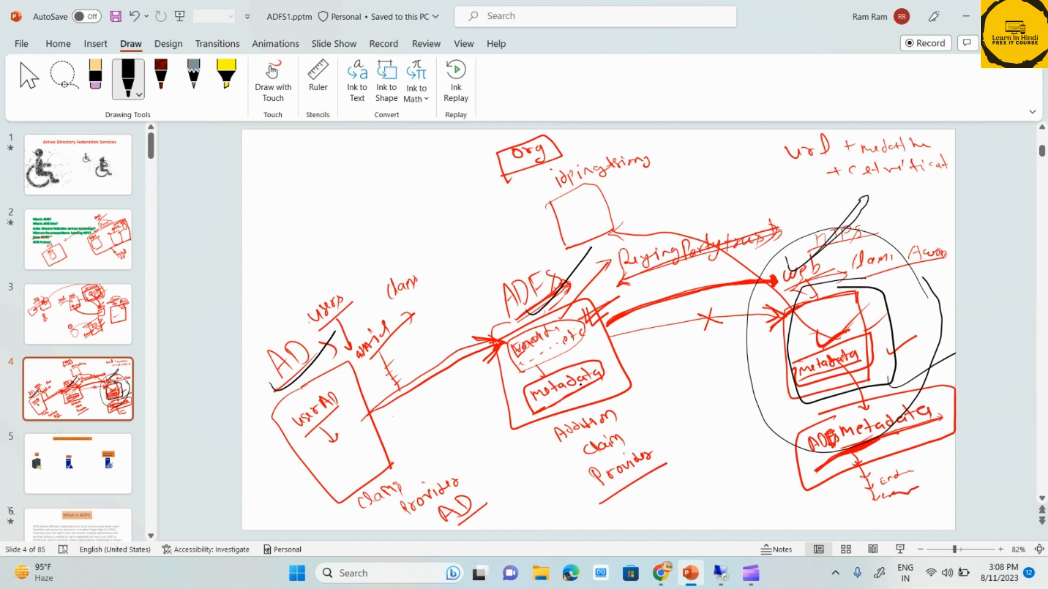
pyautogui.moveTo(895, 290)
pyautogui.mouseDown()
pyautogui.moveTo(939, 271)
pyautogui.moveTo(899, 299)
pyautogui.mouseUp()
pyautogui.moveTo(818, 323)
pyautogui.mouseDown()
pyautogui.moveTo(715, 334)
pyautogui.moveTo(611, 368)
pyautogui.moveTo(619, 377)
pyautogui.moveTo(607, 379)
pyautogui.moveTo(633, 360)
pyautogui.mouseUp()
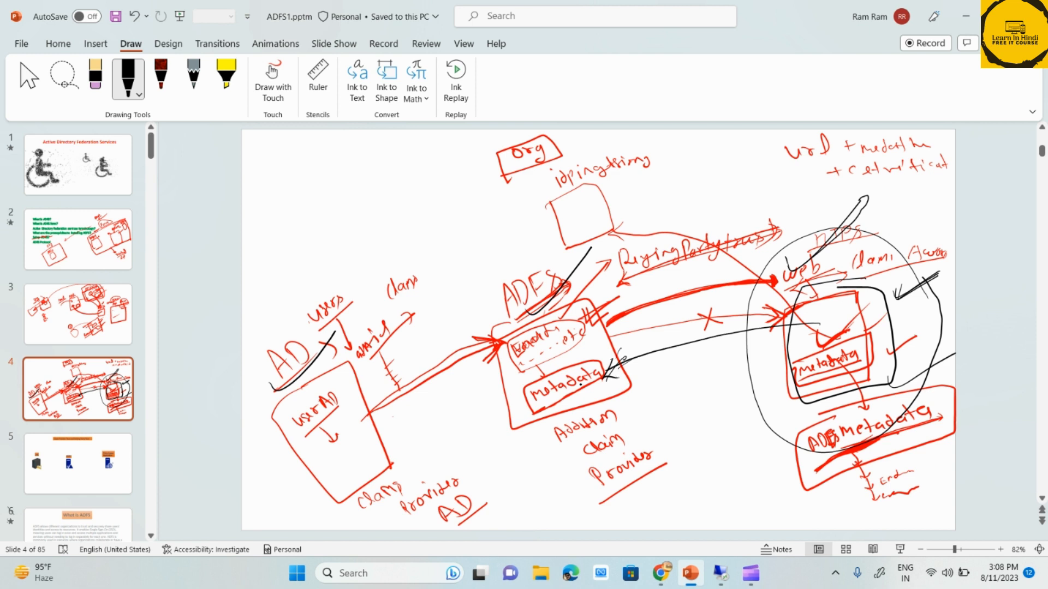
pyautogui.moveTo(838, 348); pyautogui.dragTo(898, 379)
# Return to the ADFS server, start the claims-aware wizard, try each data source option, and select manual entry of relying party data
pyautogui.click(719, 573)
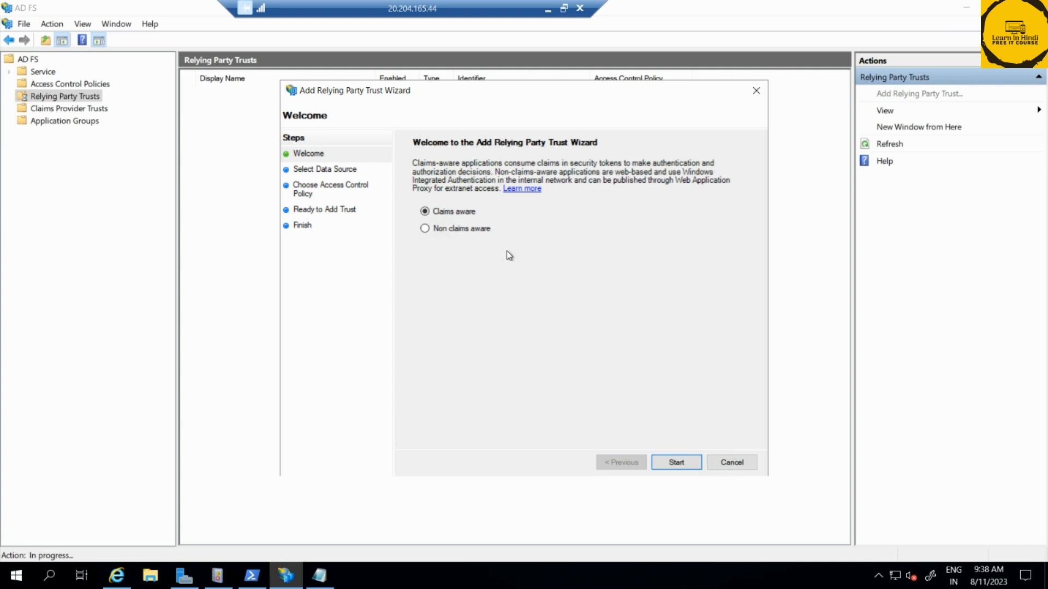
pyautogui.click(675, 464)
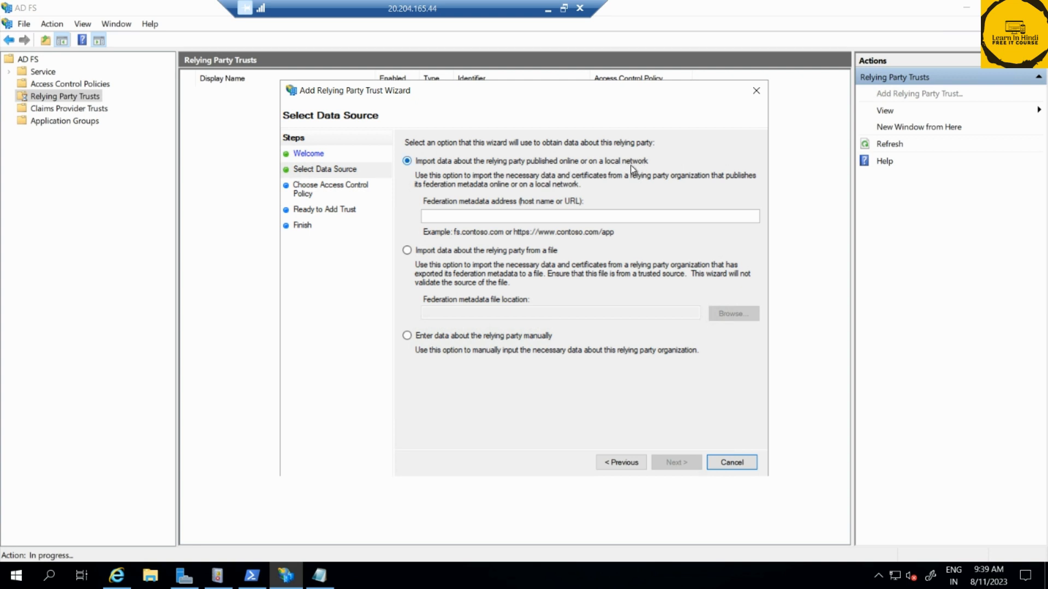
pyautogui.click(428, 214)
pyautogui.click(449, 251)
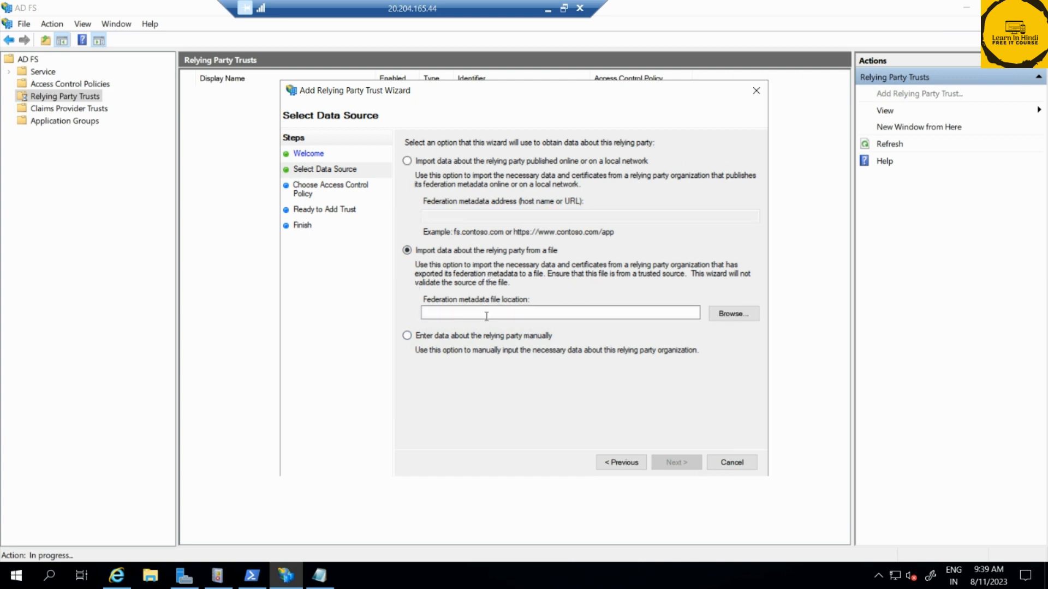
pyautogui.click(460, 313)
pyautogui.click(461, 337)
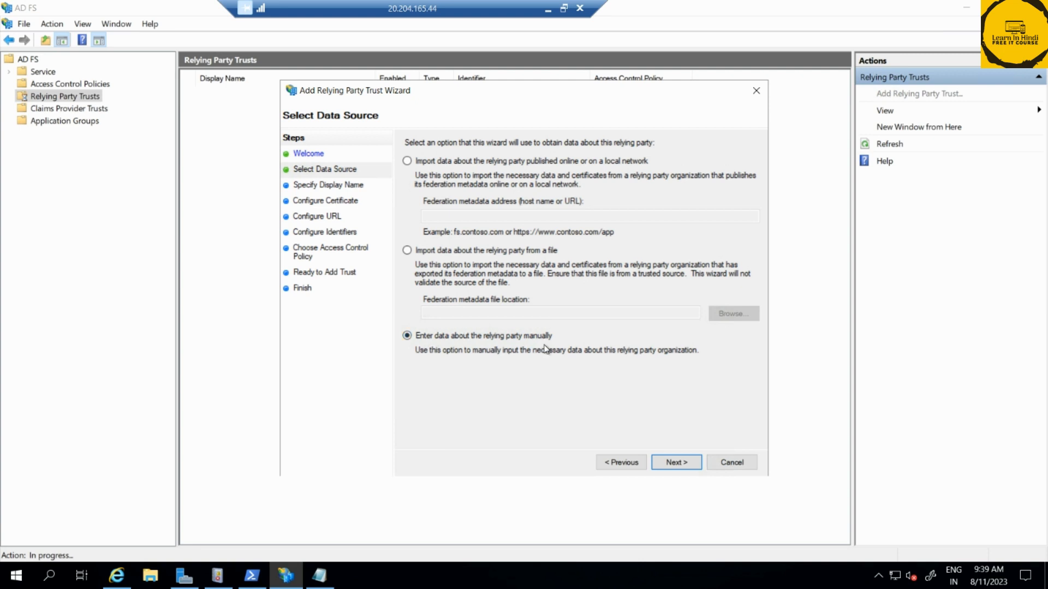
# Continue with manual data entry and set the relying party's display name to "ggg"
pyautogui.click(676, 463)
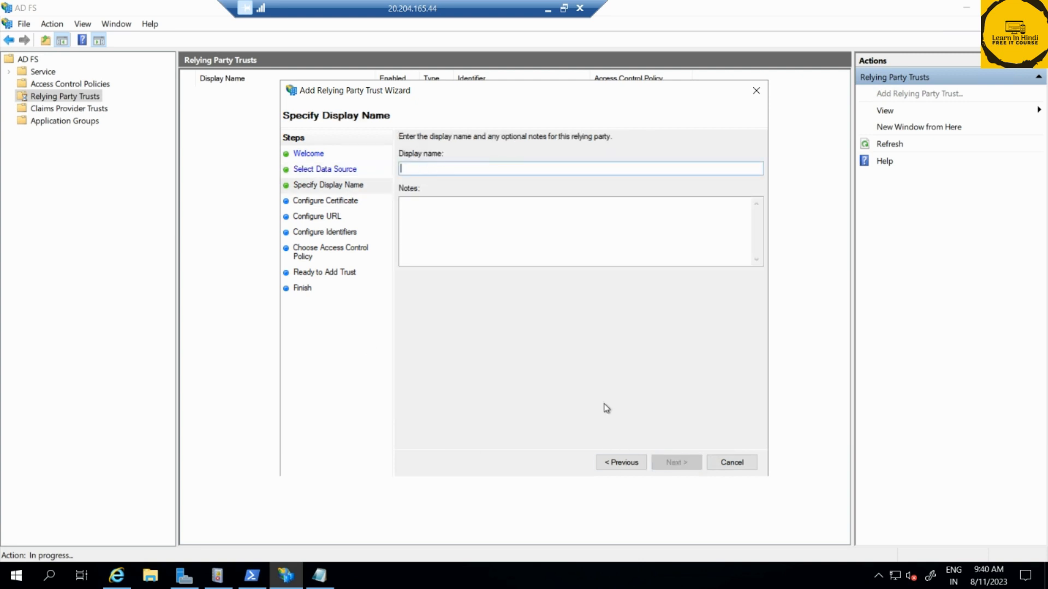
pyautogui.write('ggg')
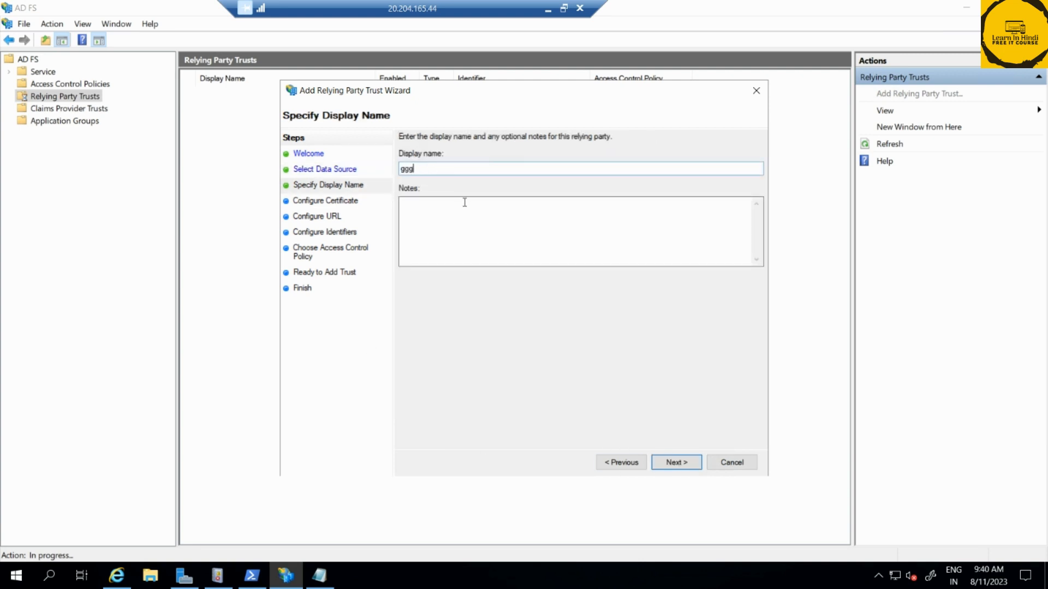
pyautogui.click(675, 464)
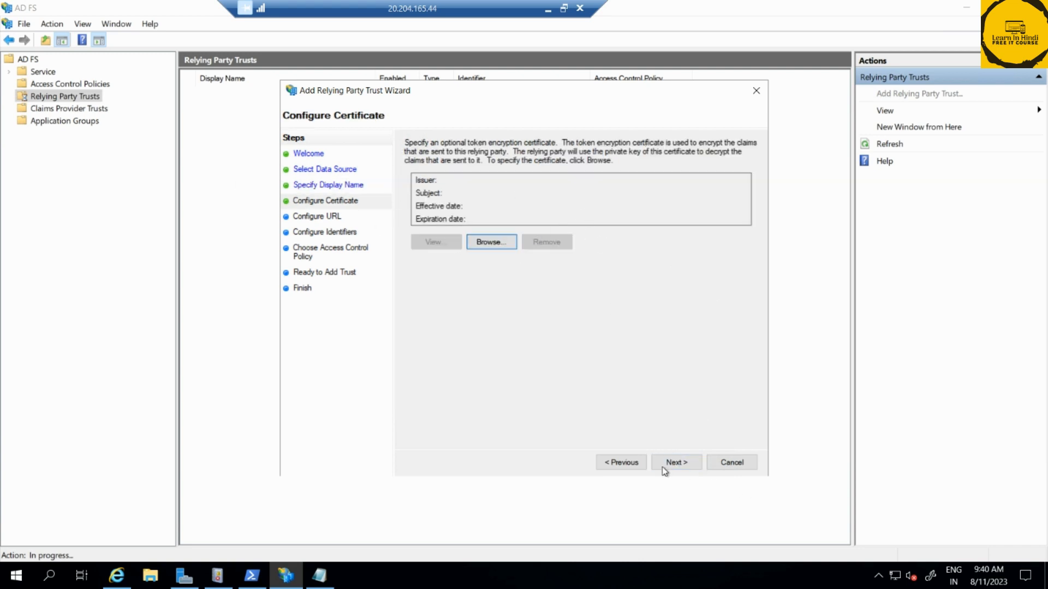
# Proceed without a token encryption certificate, try enabling WS-Federation Passive protocol support, and cancel the wizard
pyautogui.click(676, 462)
pyautogui.click(671, 463)
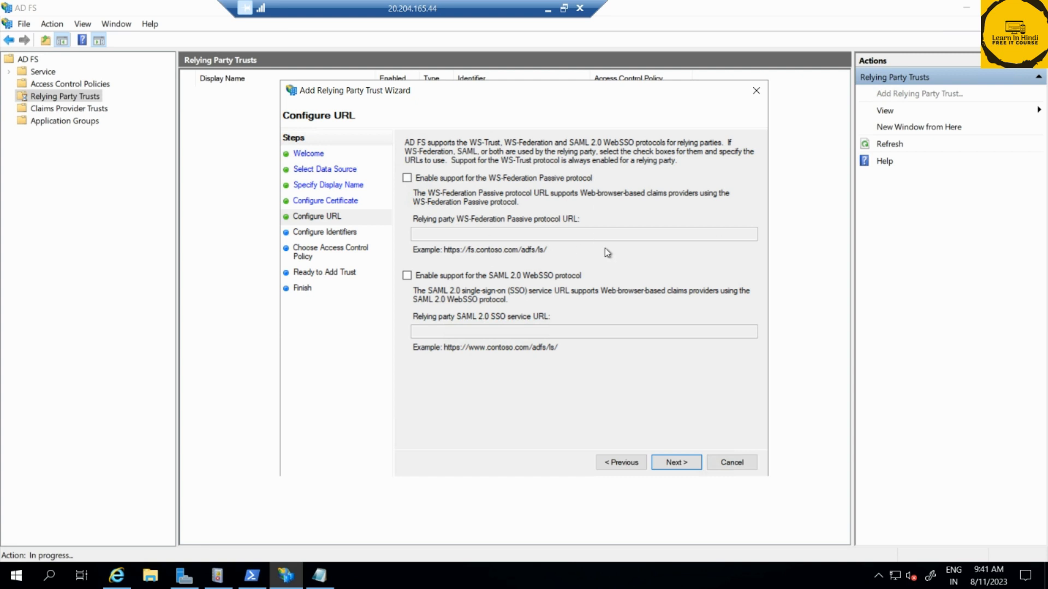
pyautogui.click(416, 181)
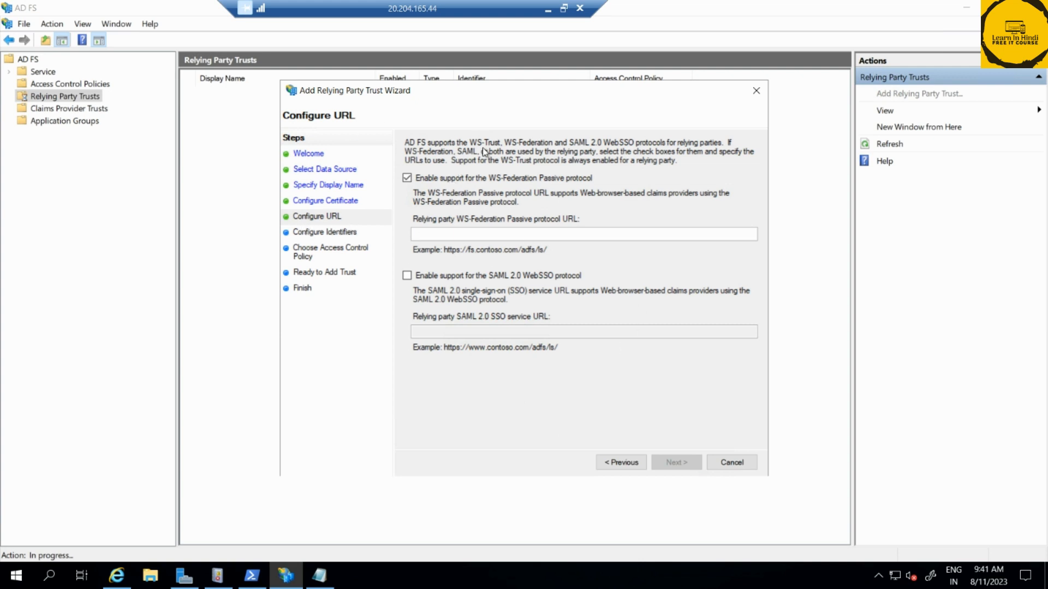
pyautogui.click(749, 468)
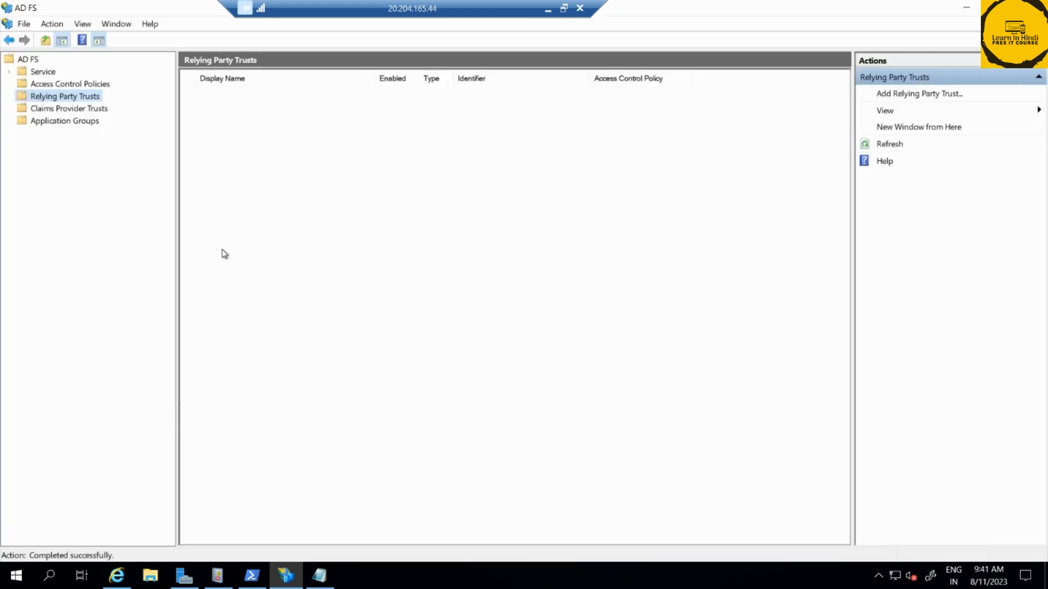
# Switch to the "Claim Provider Trust and Relying Party Trust" slide, write "Claim" under AD, and draw arrows from AD through ADFS to the application
pyautogui.click(546, 8)
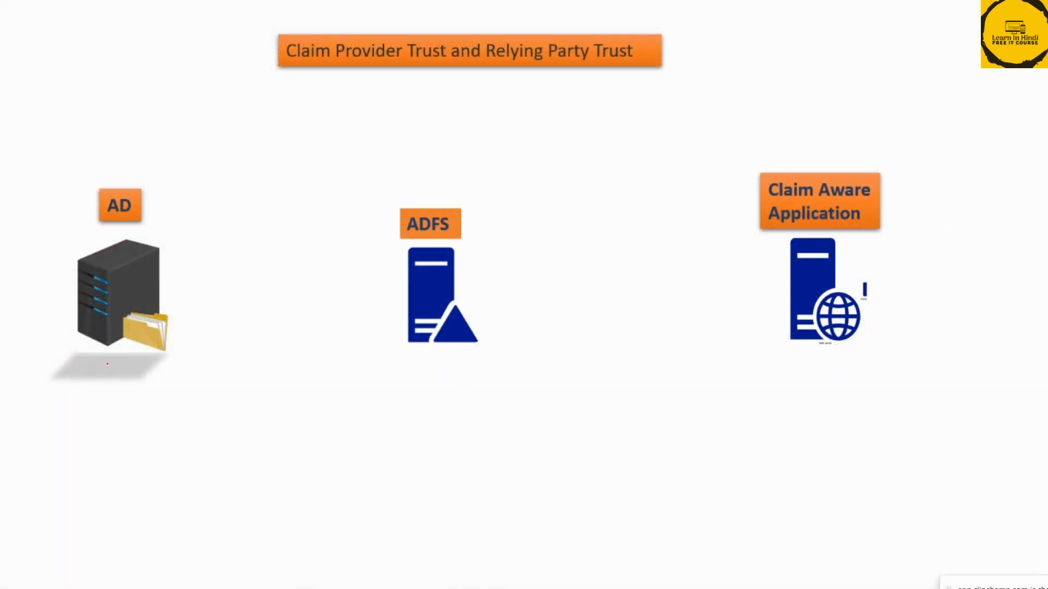
pyautogui.moveTo(112, 376)
pyautogui.mouseDown()
pyautogui.moveTo(128, 394)
pyautogui.moveTo(172, 378)
pyautogui.mouseUp()
pyautogui.moveTo(172, 298)
pyautogui.mouseDown()
pyautogui.moveTo(355, 258)
pyautogui.moveTo(347, 276)
pyautogui.mouseUp()
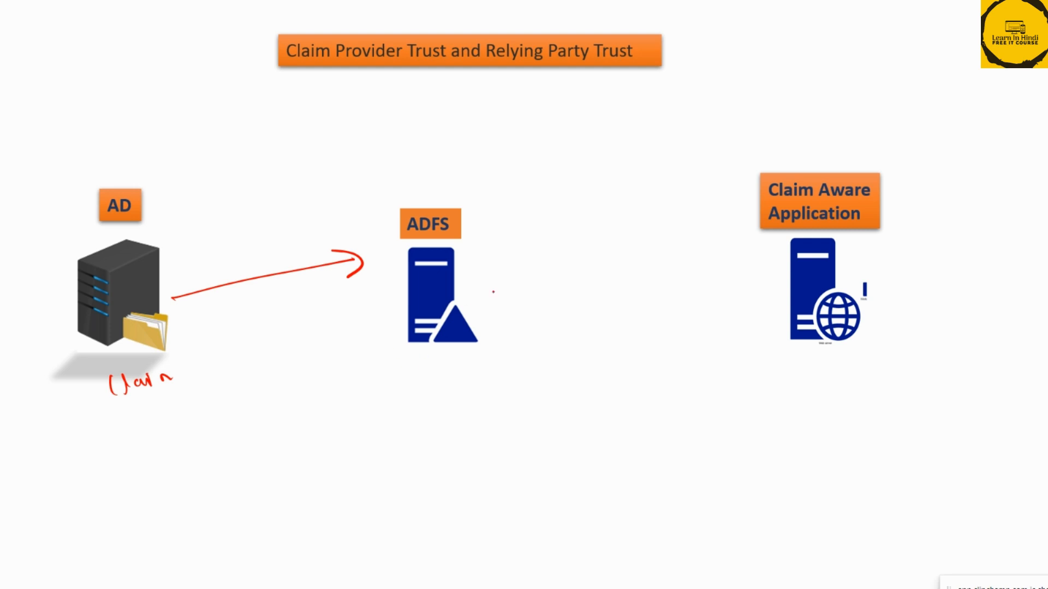
pyautogui.moveTo(474, 278)
pyautogui.mouseDown()
pyautogui.moveTo(764, 251)
pyautogui.moveTo(742, 261)
pyautogui.mouseUp()
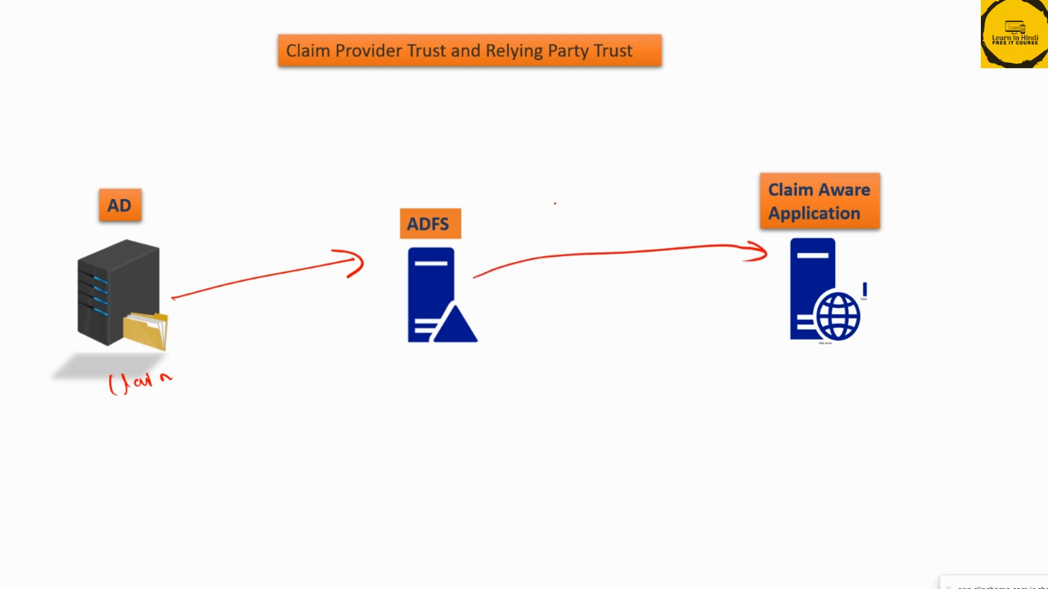
# Write "security" above the arrow between ADFS and the application, and underline the "Claim Aware Application" label
pyautogui.moveTo(552, 203)
pyautogui.mouseDown()
pyautogui.moveTo(642, 187)
pyautogui.moveTo(629, 218)
pyautogui.mouseUp()
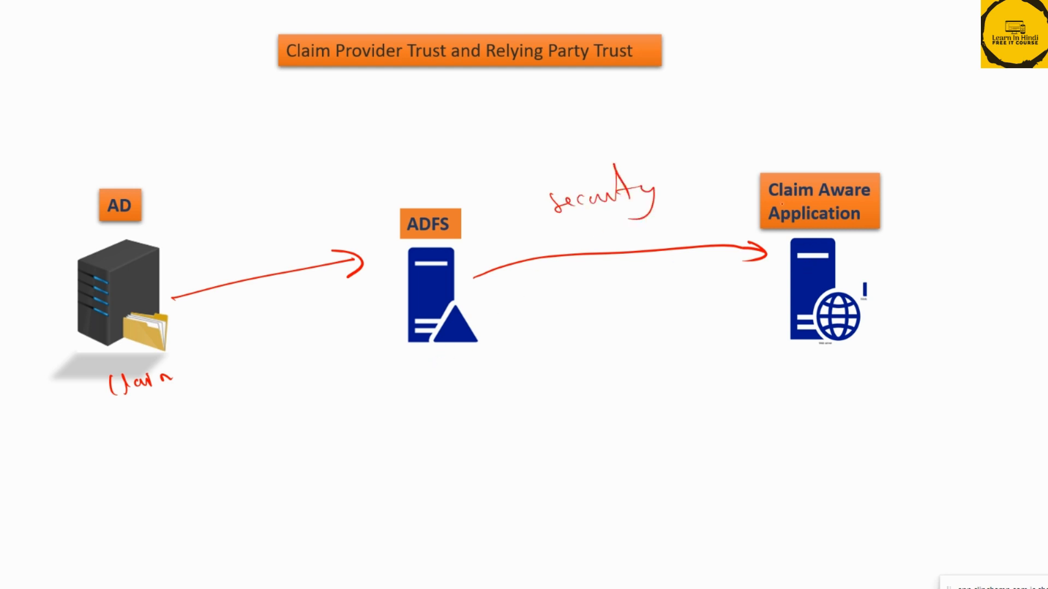
pyautogui.moveTo(782, 203)
pyautogui.mouseDown()
pyautogui.moveTo(912, 193)
pyautogui.moveTo(894, 205)
pyautogui.mouseUp()
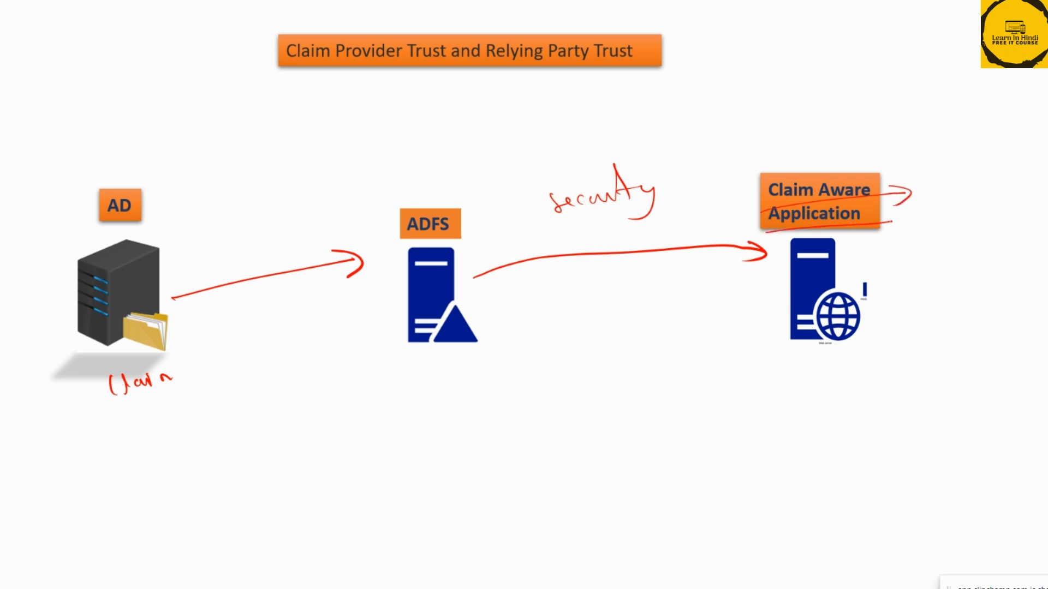